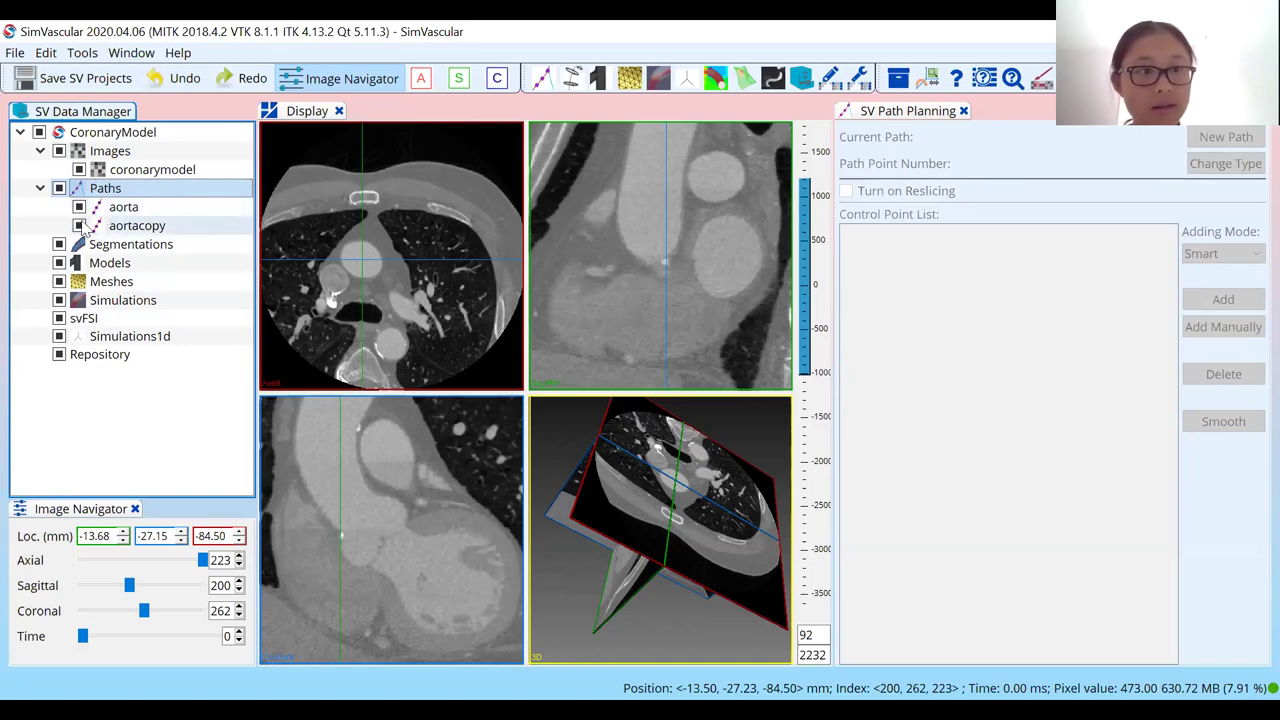
Hide the aorta path and enlarge the 3D view with its crosshair planes turned off
click(80, 207)
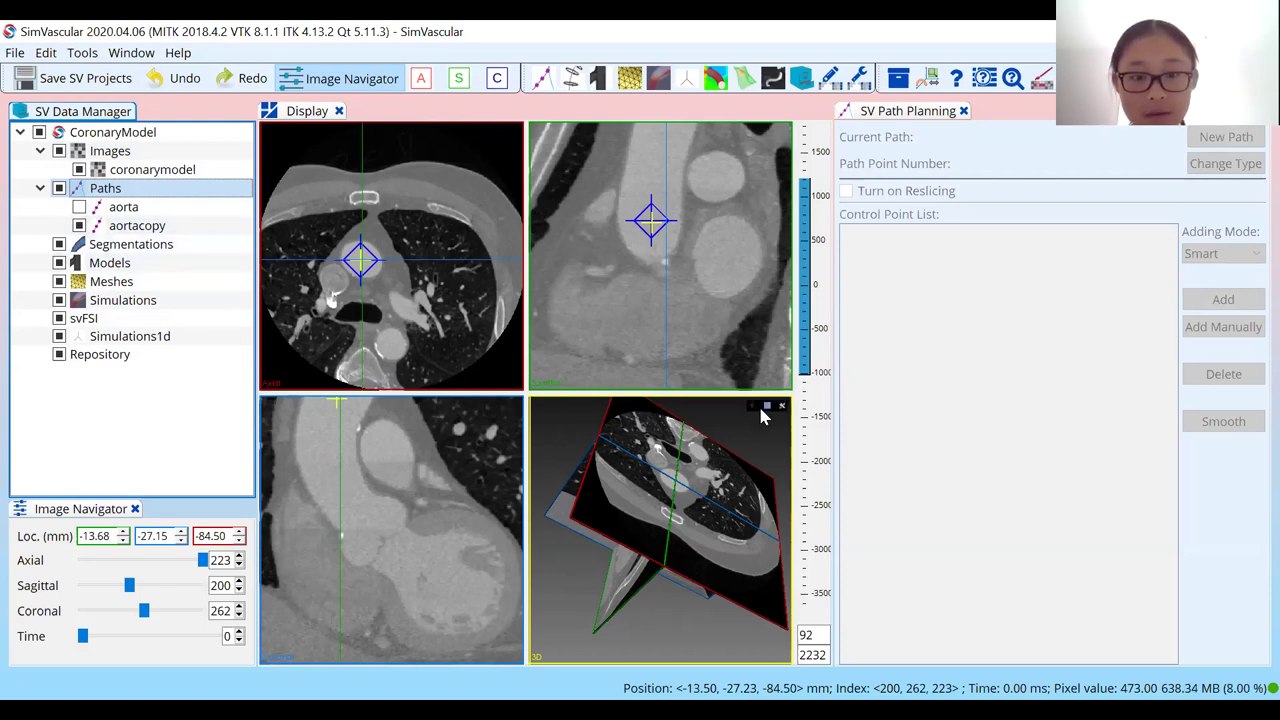
drag(757, 443, 708, 450)
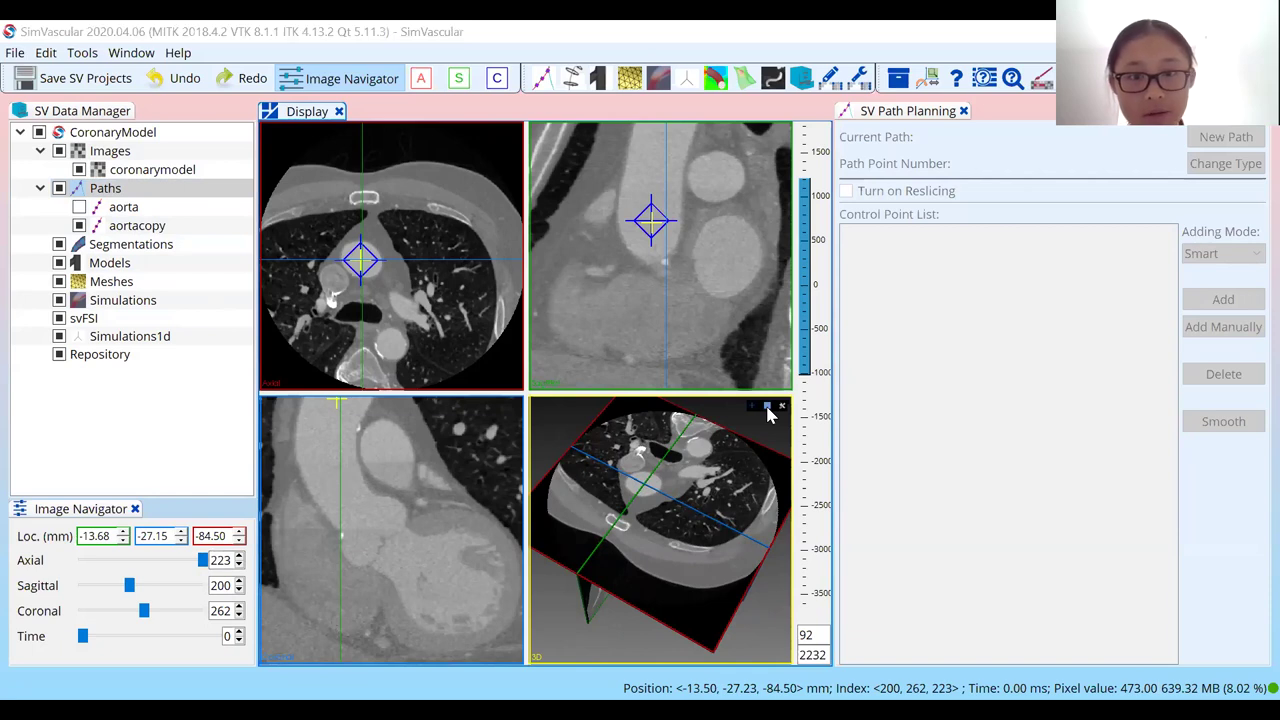
click(767, 407)
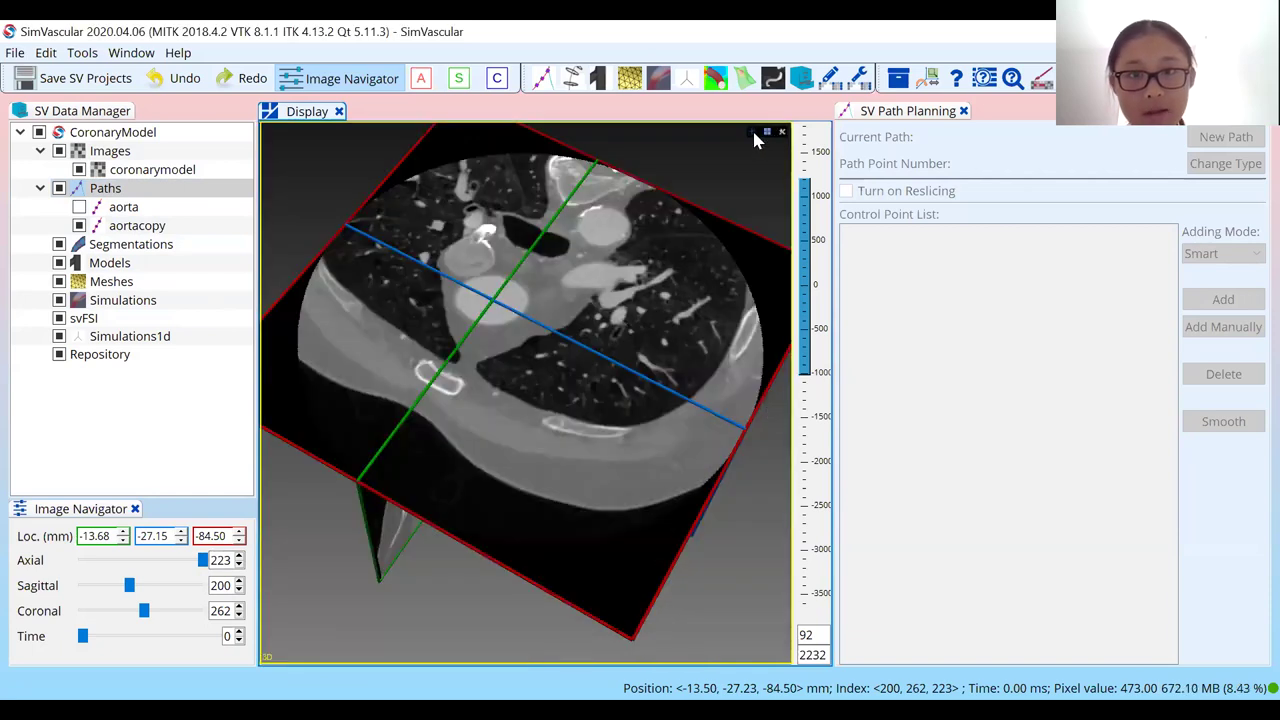
click(753, 133)
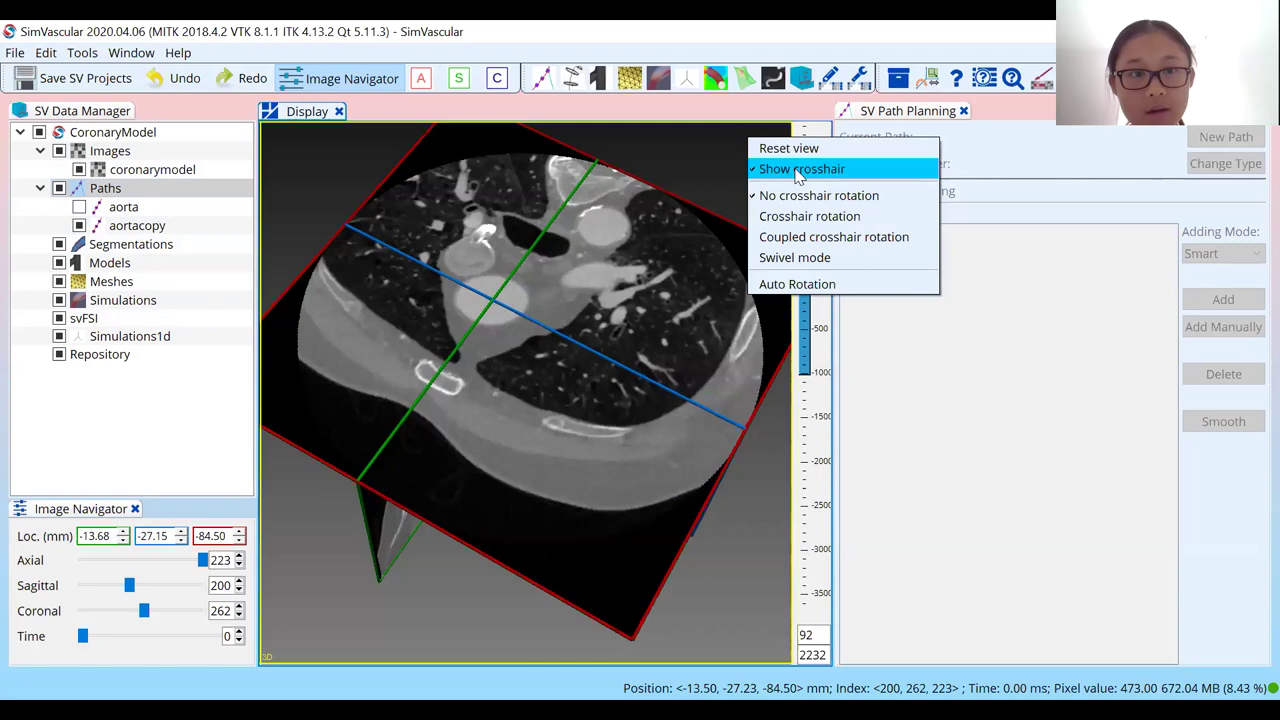
click(800, 170)
Examine the shape of the aortacopy path from several angles in the 3D view
scroll(513, 405, up, 2)
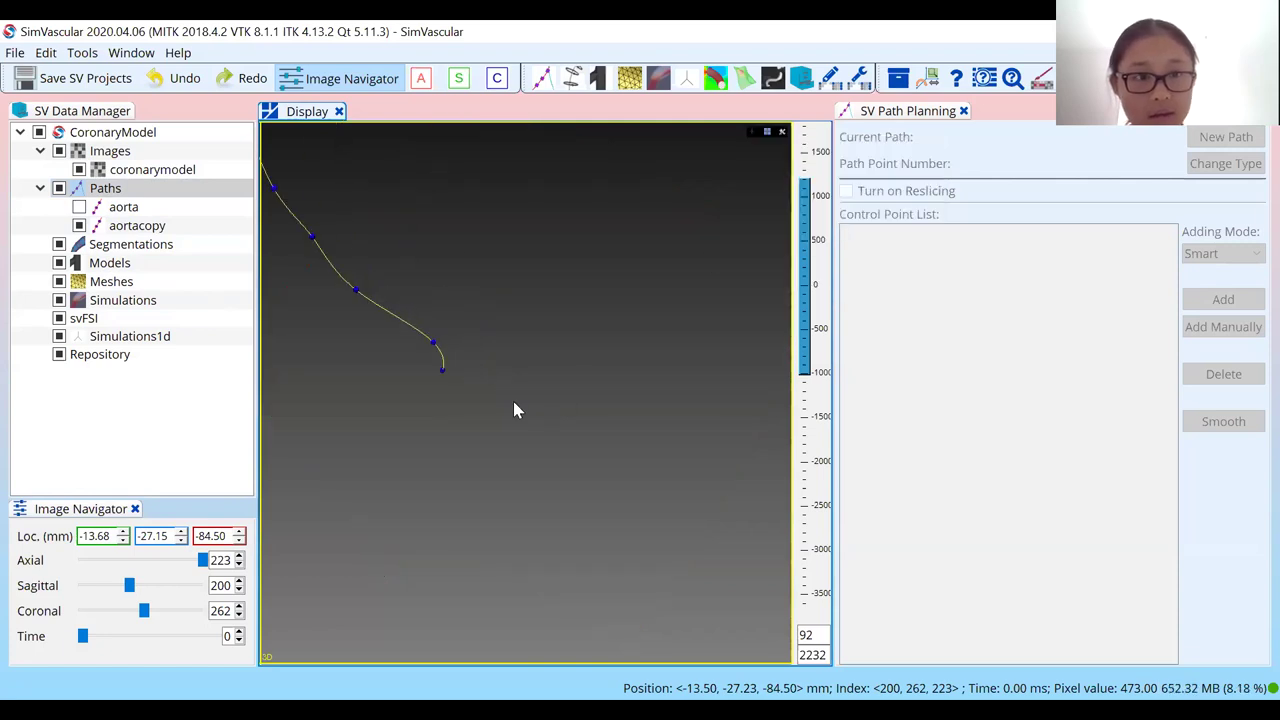
drag(513, 401, 517, 366)
drag(203, 562, 144, 560)
drag(461, 416, 435, 395)
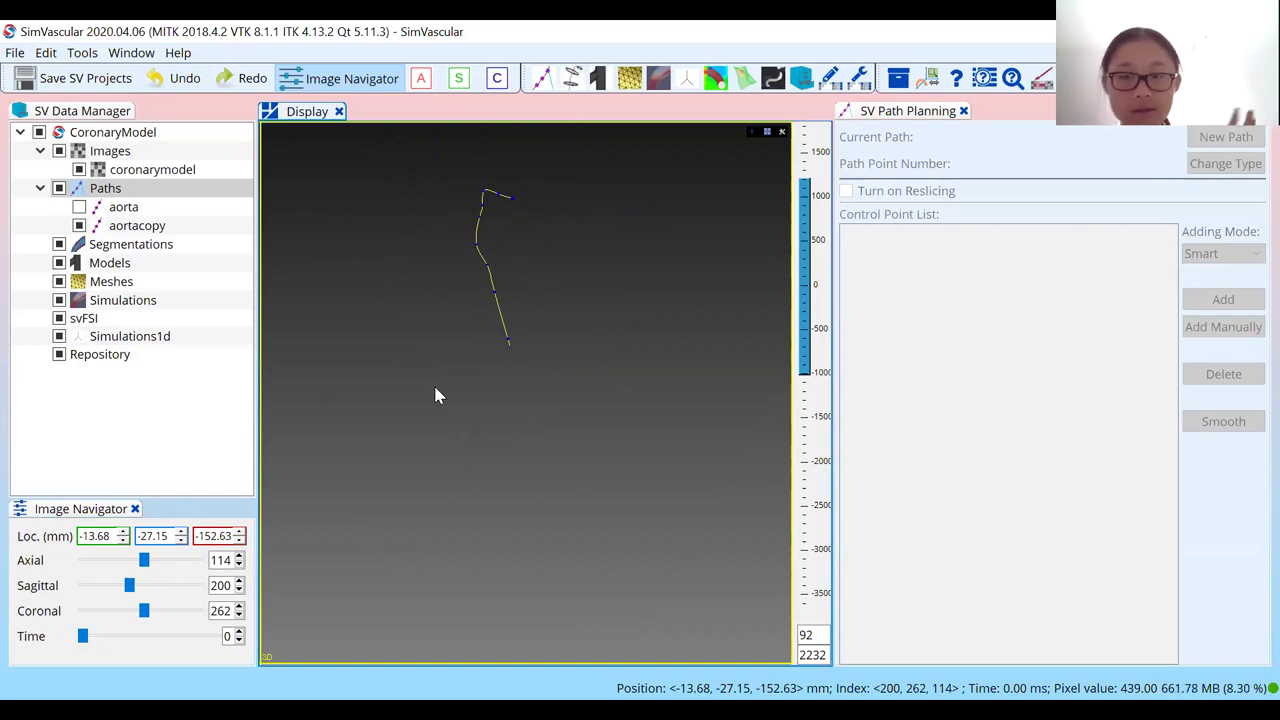
drag(577, 286, 627, 272)
drag(420, 411, 426, 409)
drag(509, 491, 563, 294)
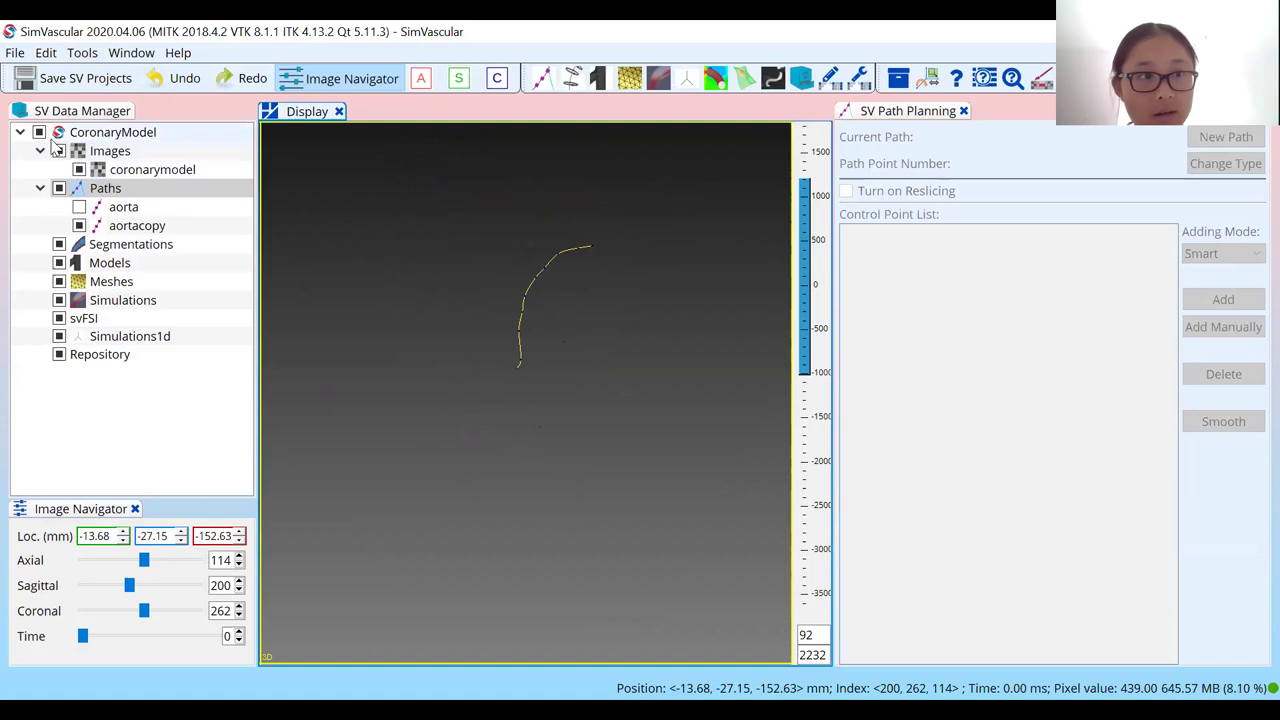
Examine the aortacopy path inside a temporary volume rendering of the coronarymodel image
double_click(133, 175)
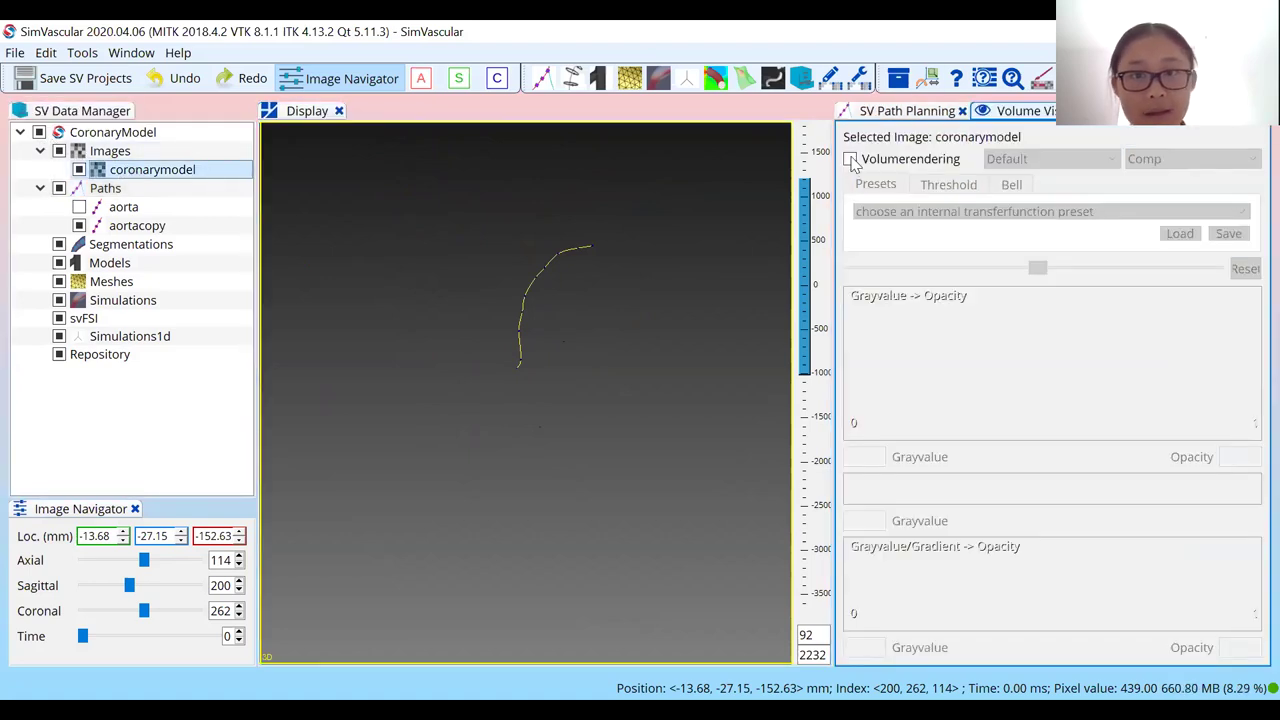
click(850, 159)
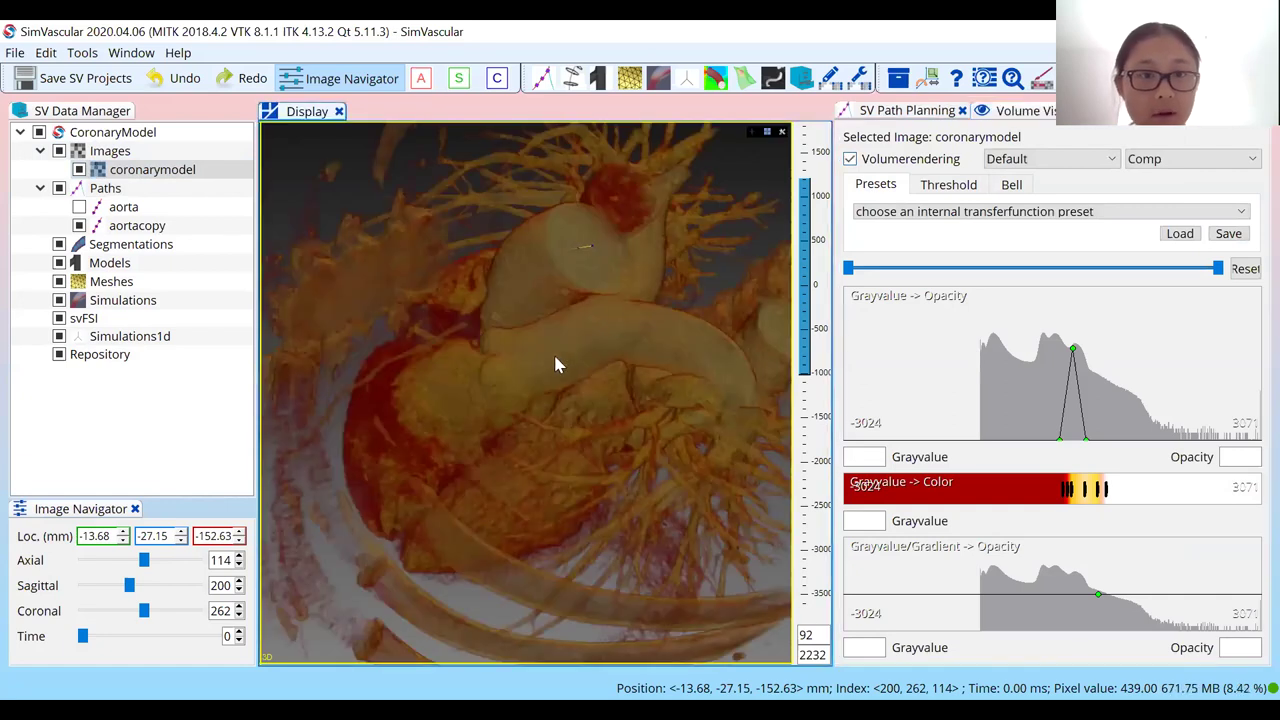
drag(572, 240, 588, 300)
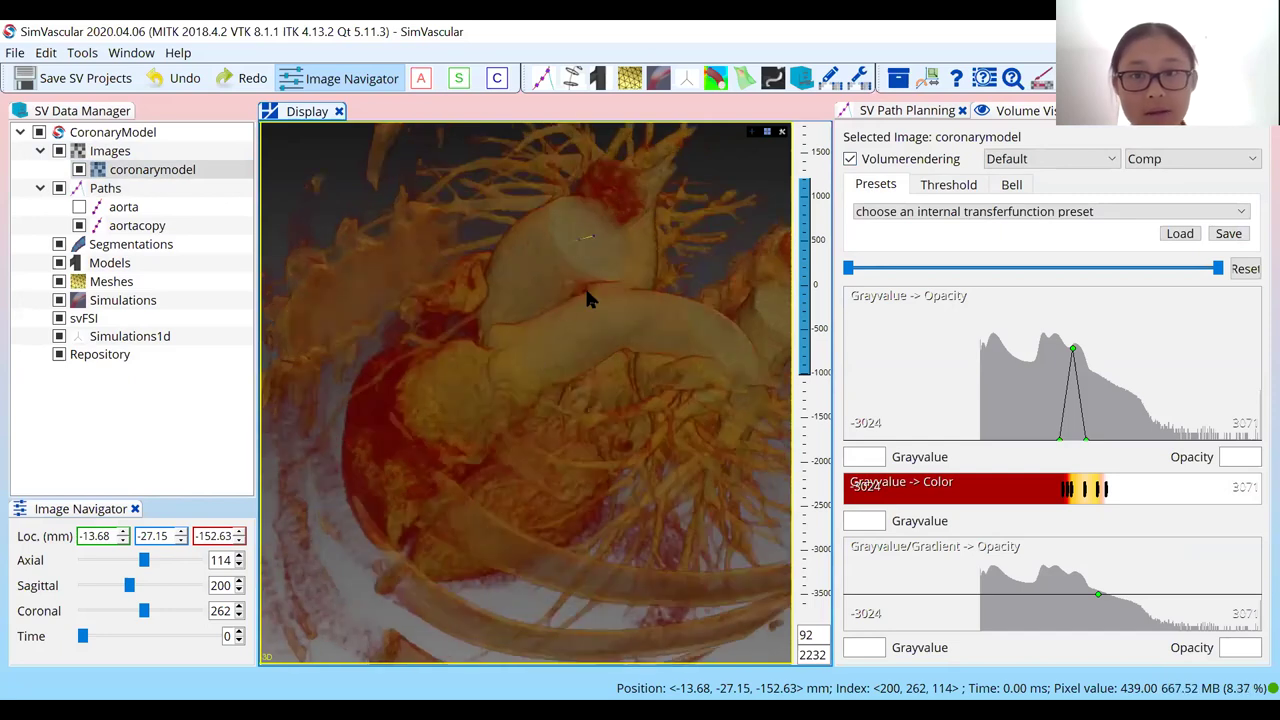
click(850, 159)
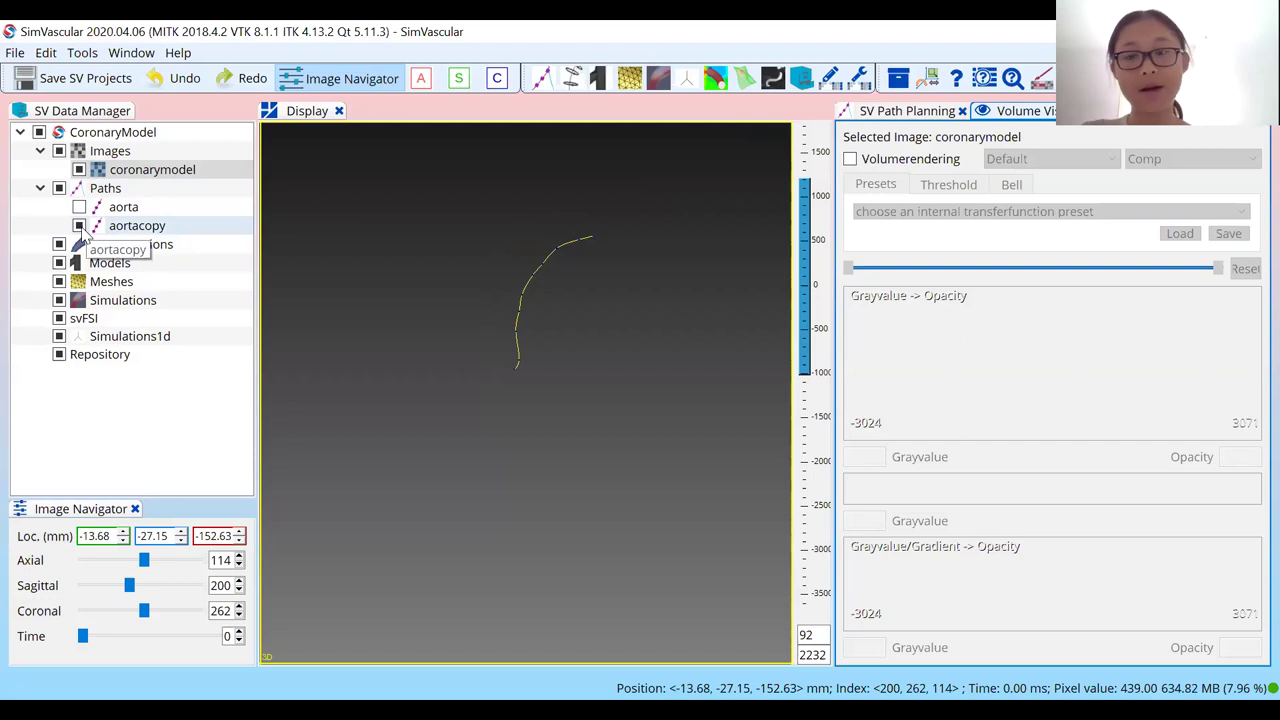
click(1138, 111)
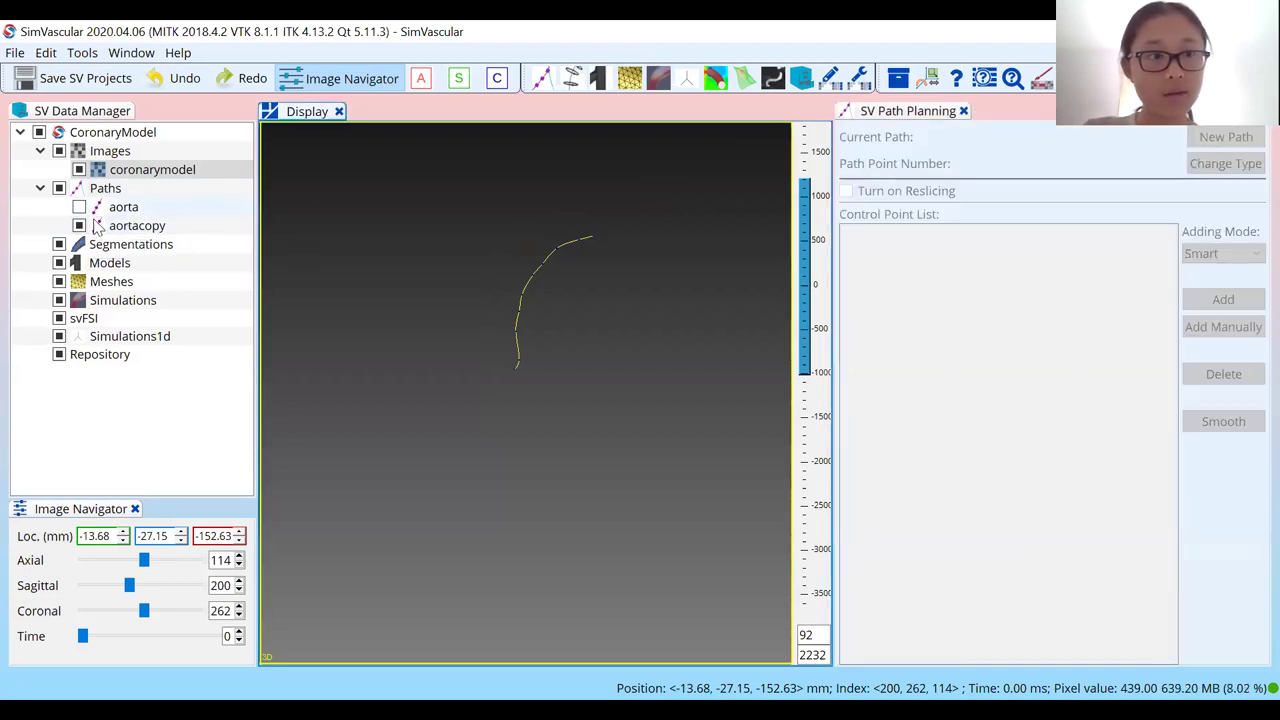
Restore the four-view layout with the crosshair shown, and hide the aortacopy path
click(766, 133)
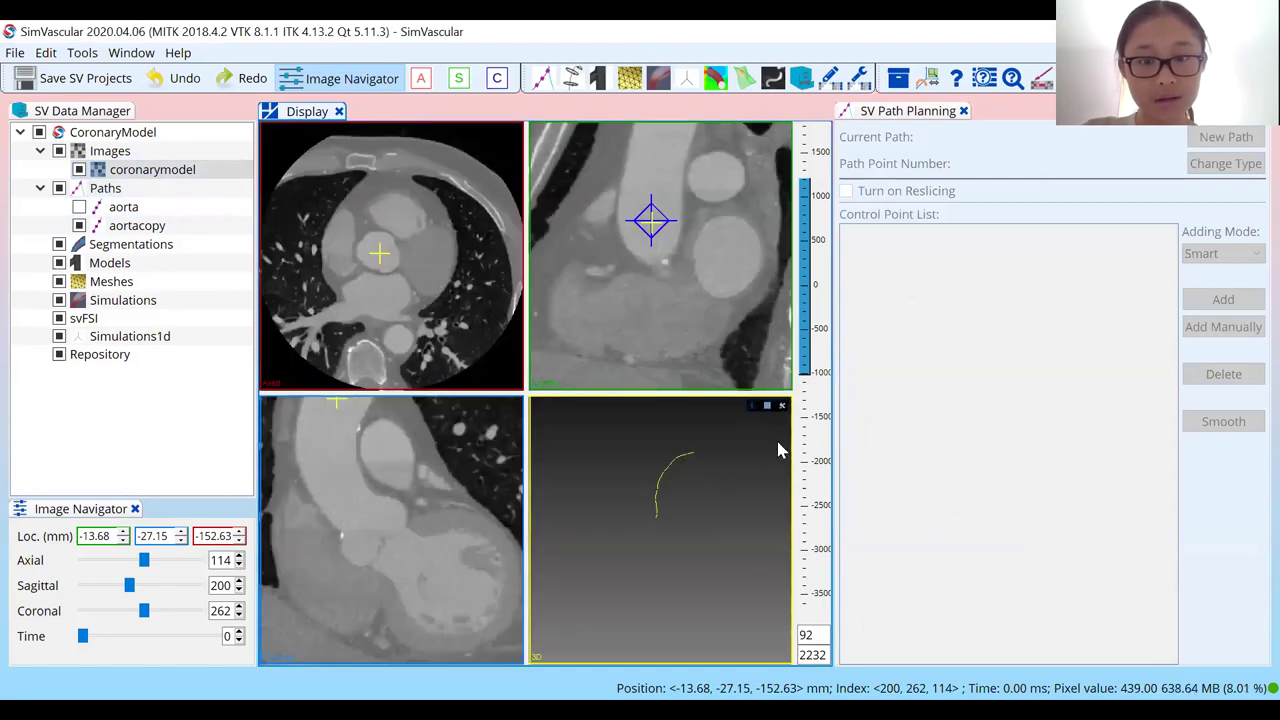
click(766, 405)
click(820, 511)
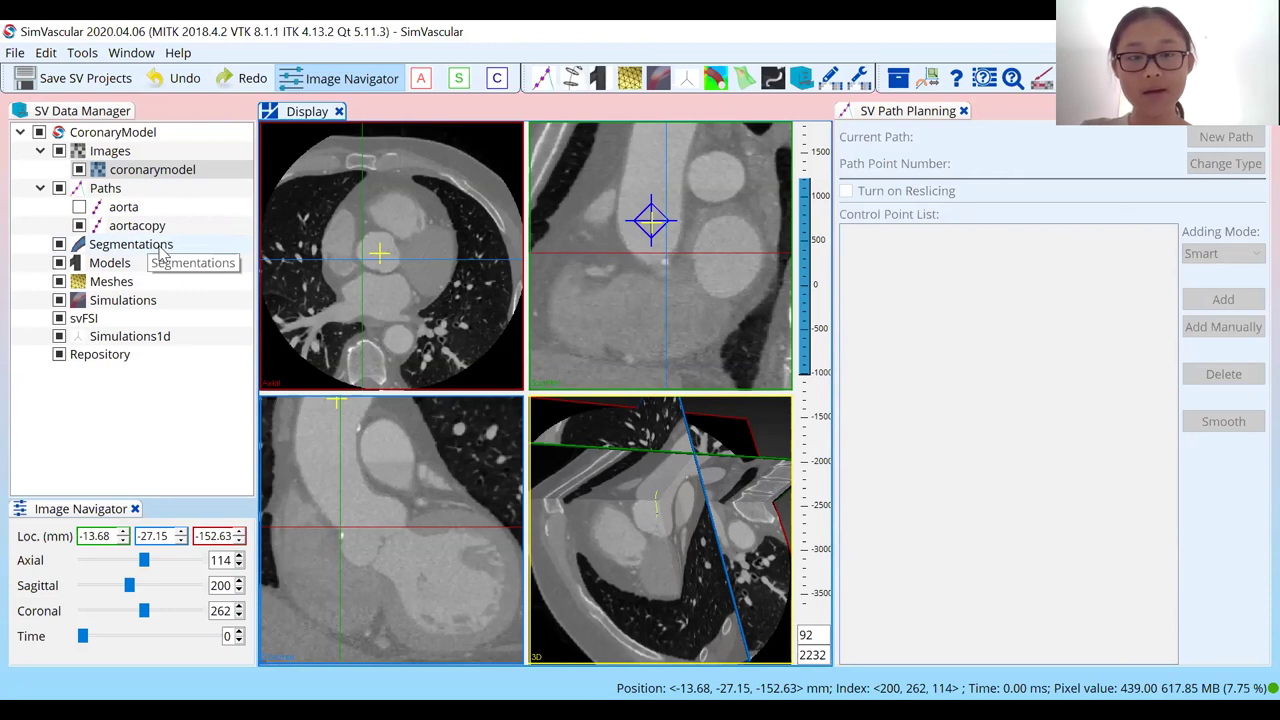
click(79, 226)
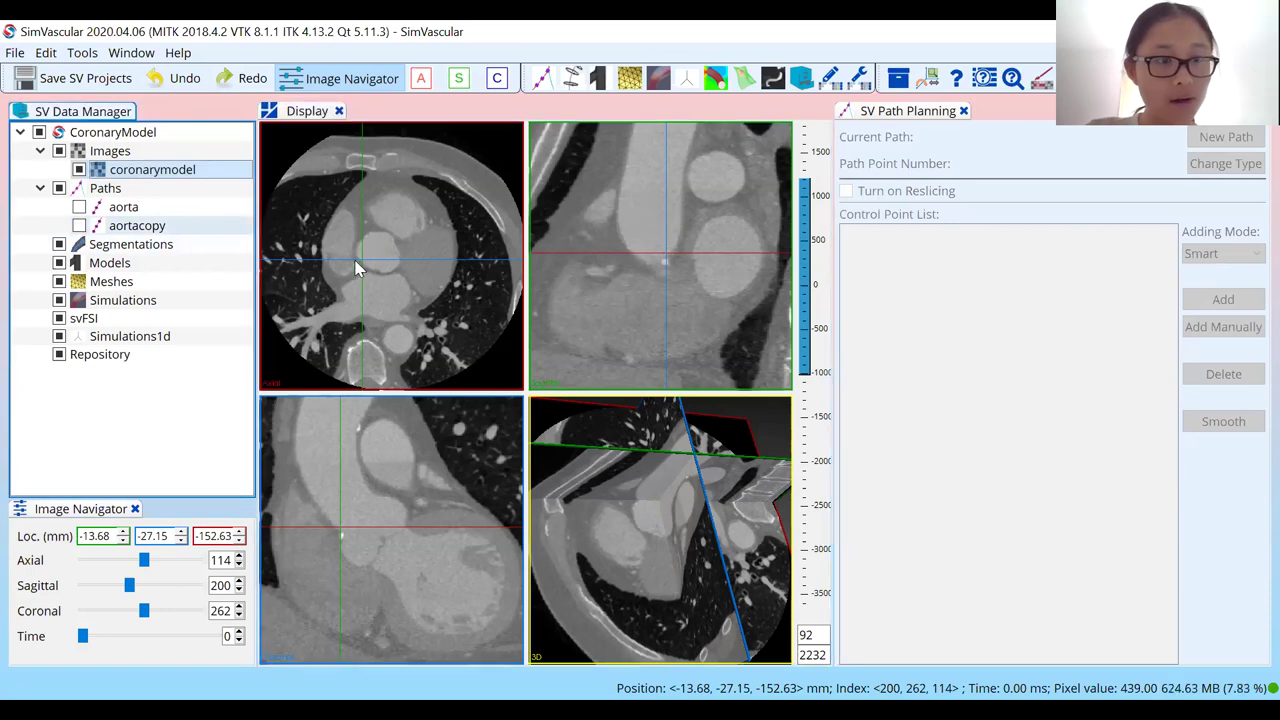
Move the crosshair to the origin of the coronary artery beside the aorta on axial slice 137
click(380, 257)
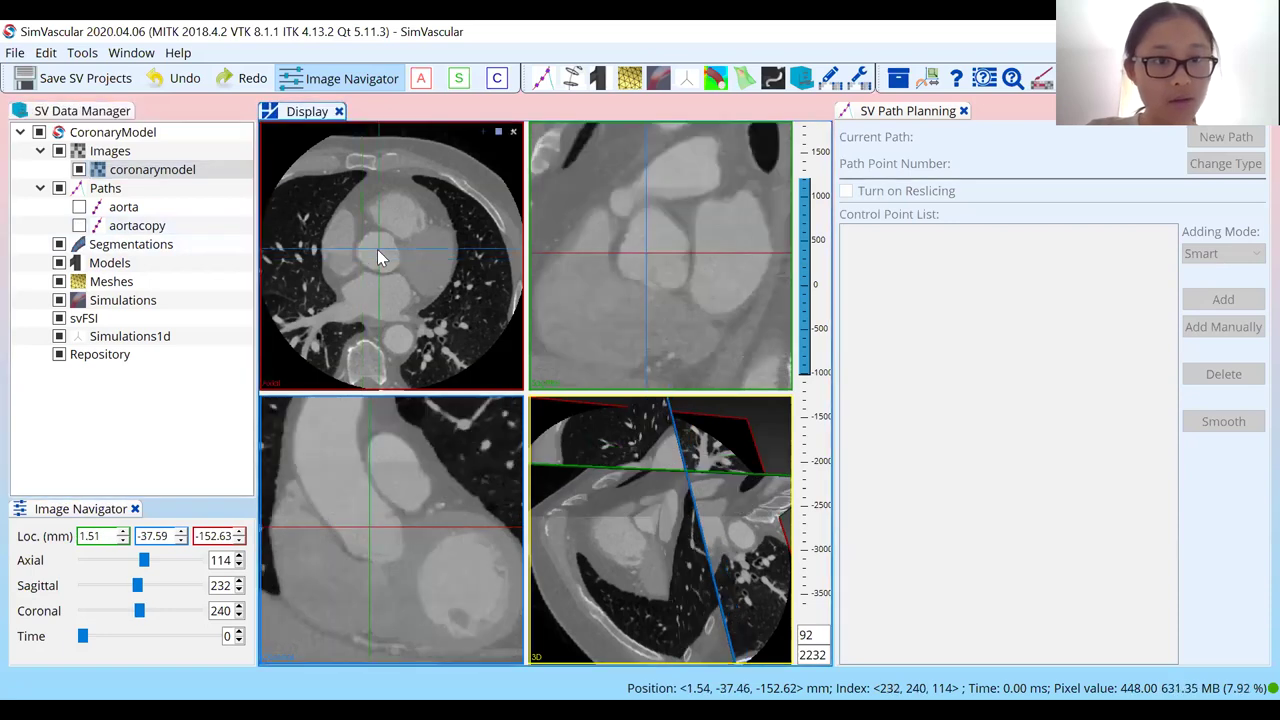
click(377, 258)
click(377, 258)
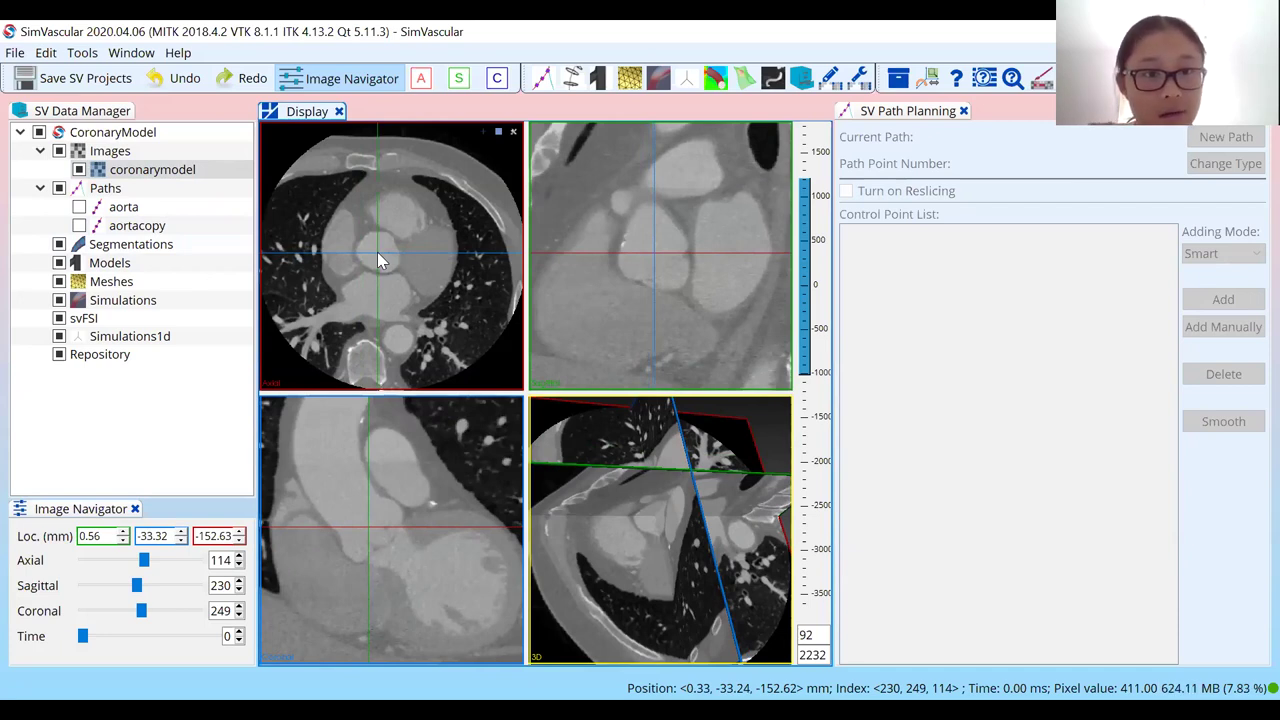
scroll(377, 252, up, 11)
scroll(377, 260, up, 6)
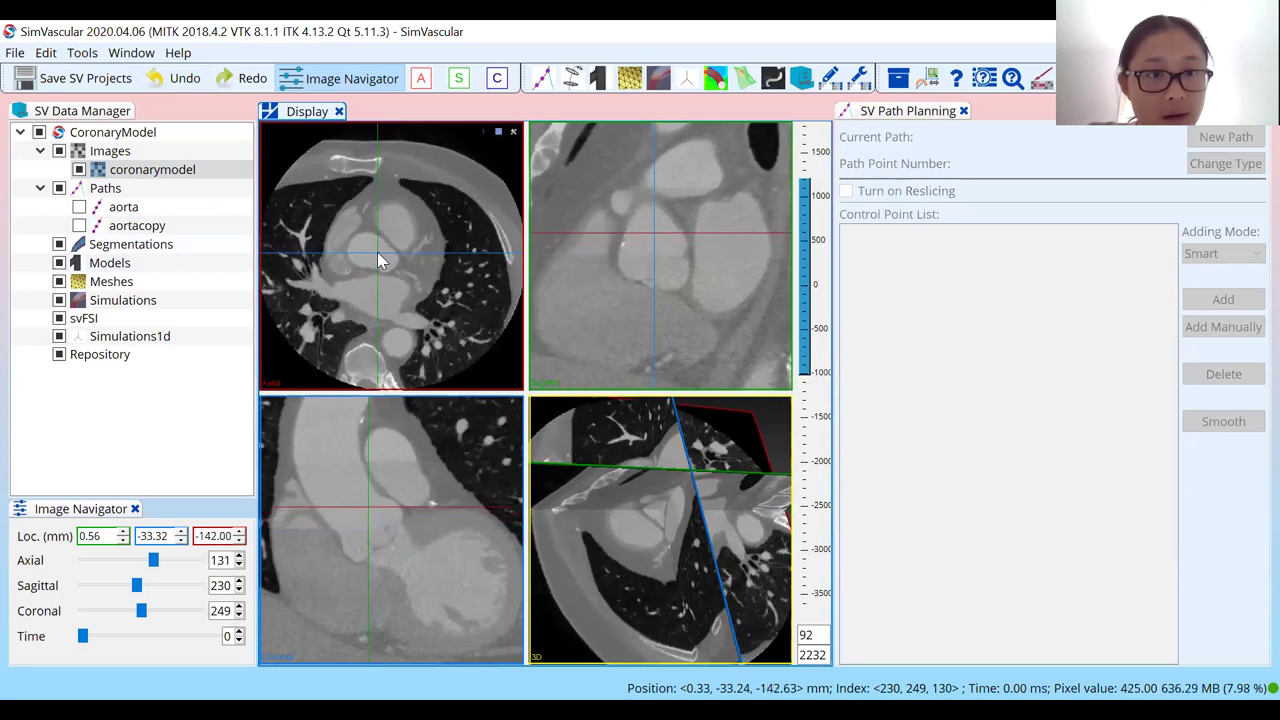
scroll(379, 260, up, 4)
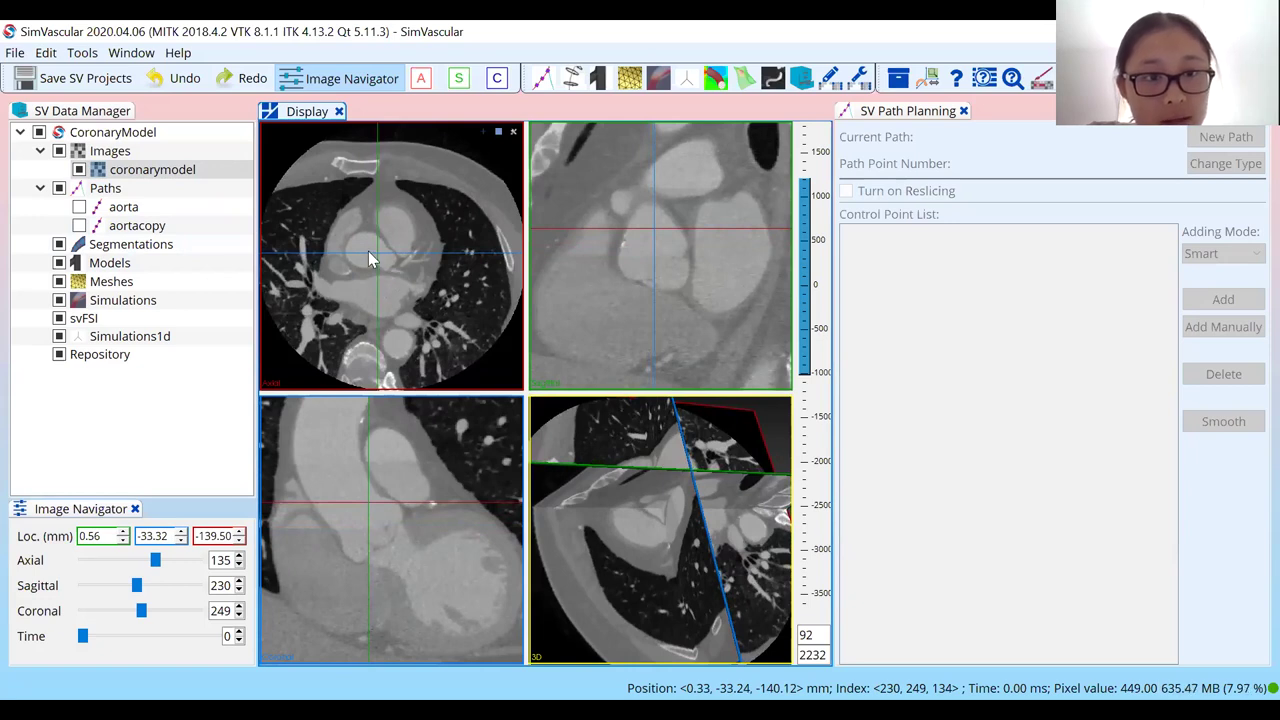
scroll(368, 259, up, 2)
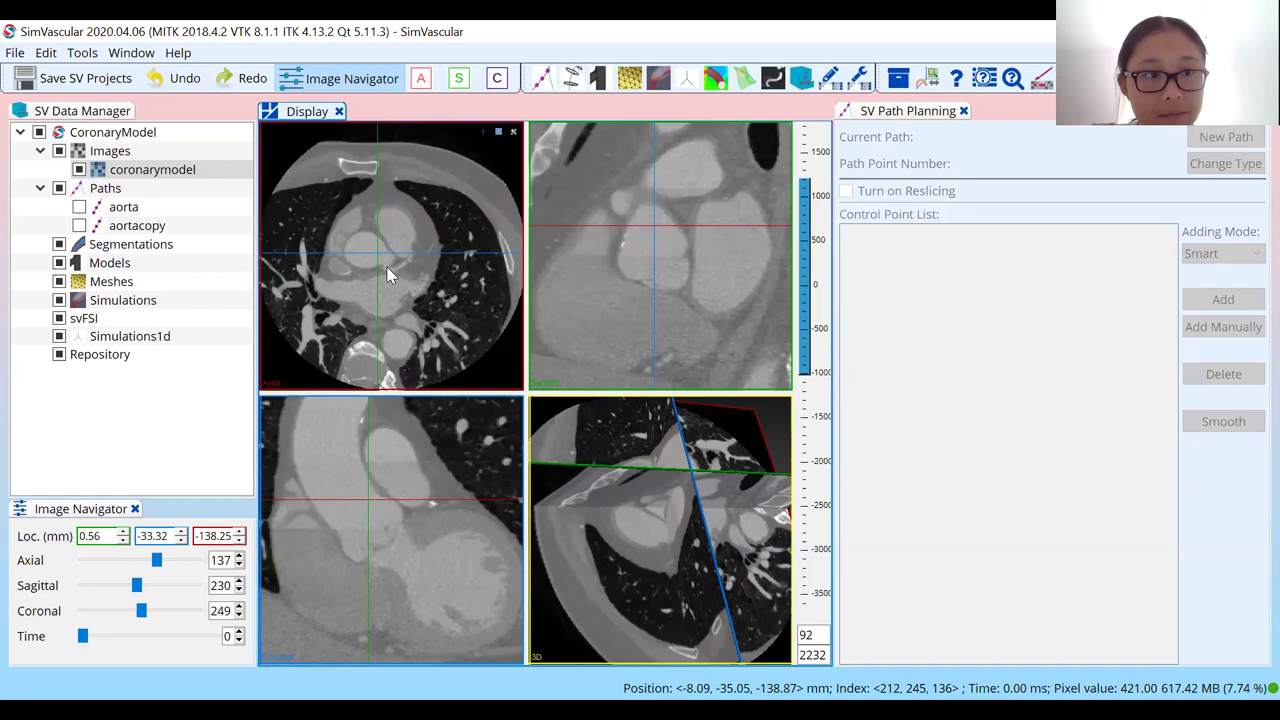
click(390, 275)
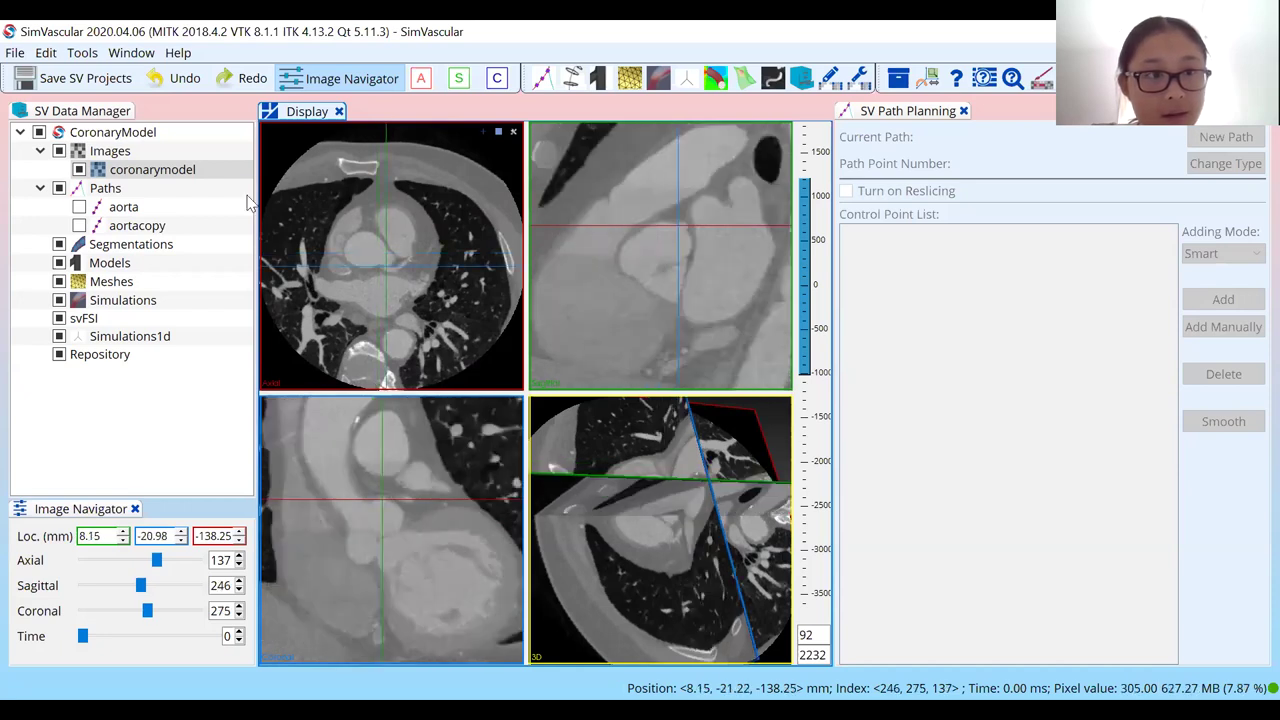
Create a new path named coronaryartery in the Paths group
click(118, 190)
right_click(120, 193)
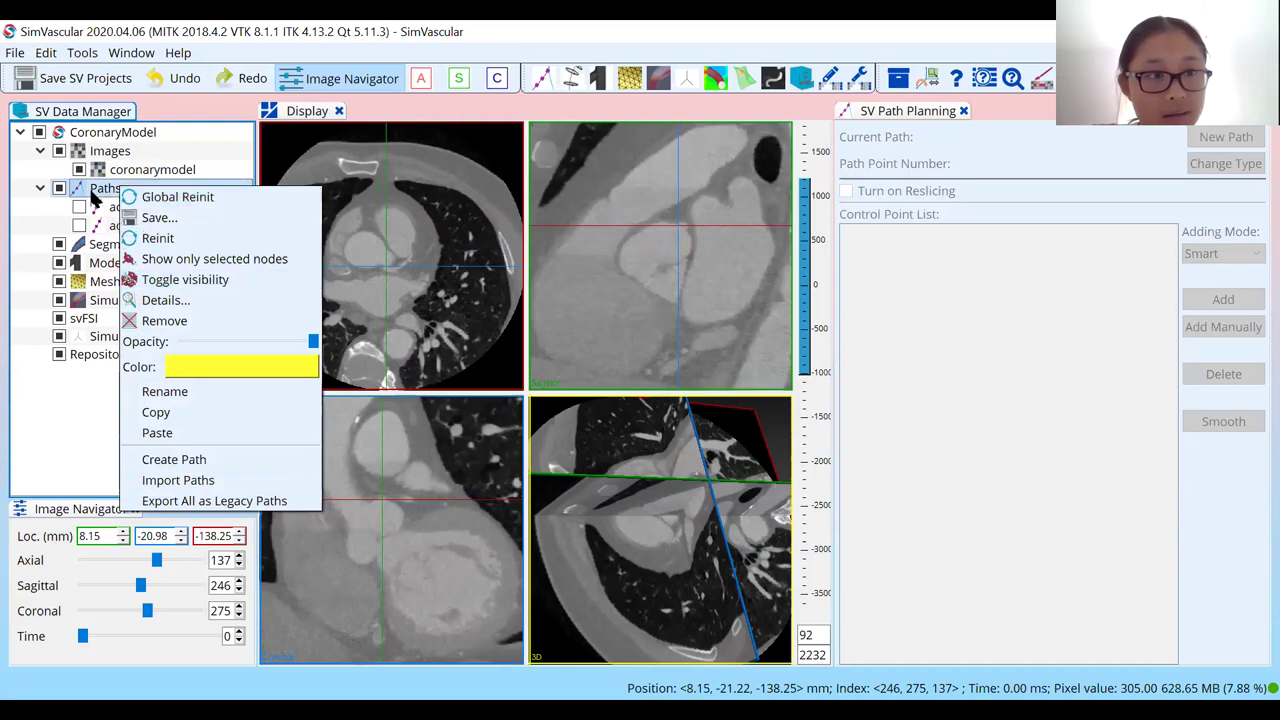
click(100, 197)
right_click(92, 194)
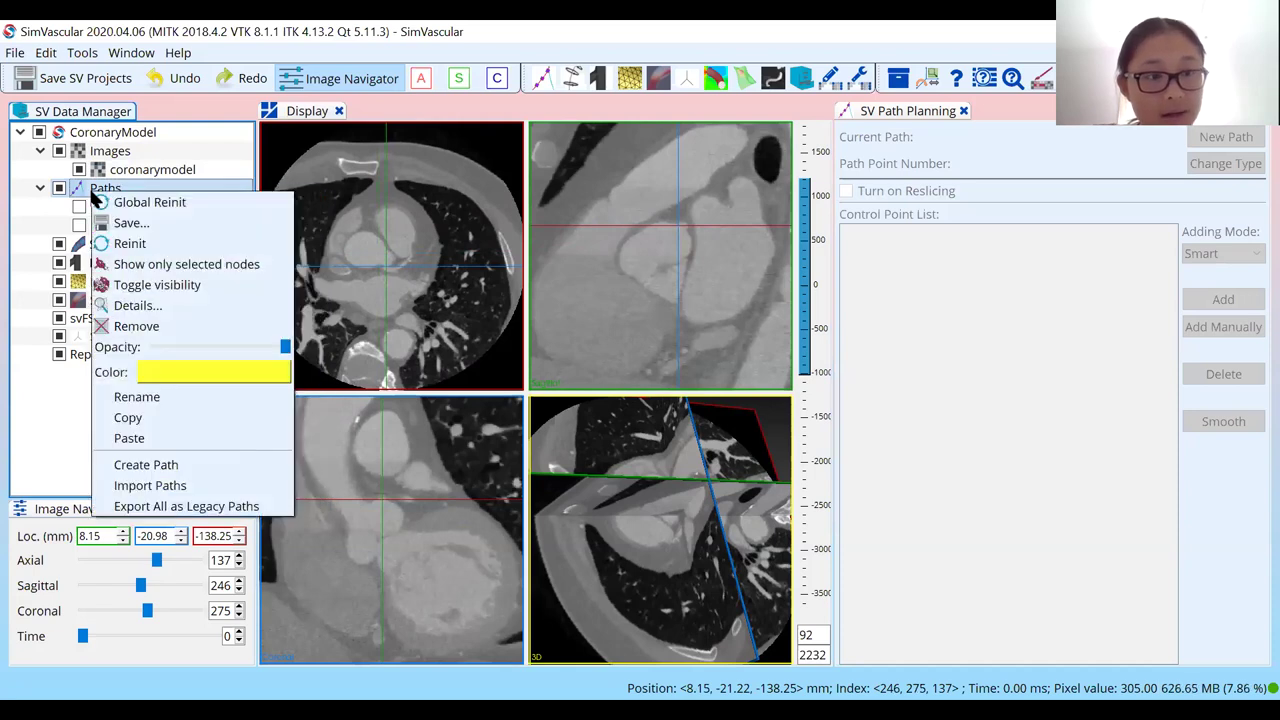
click(170, 465)
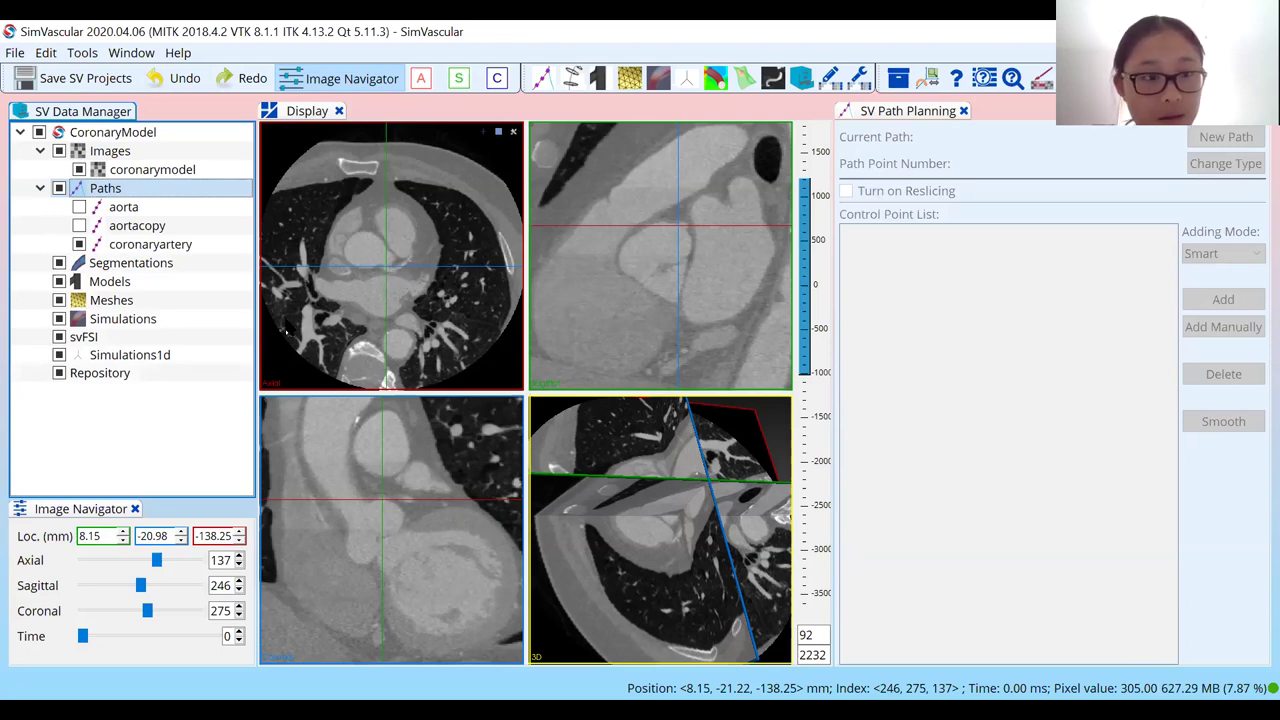
Add the first control point to the coronaryartery path at the artery's origin, at about 8.15, -20.01, -138.25
click(140, 247)
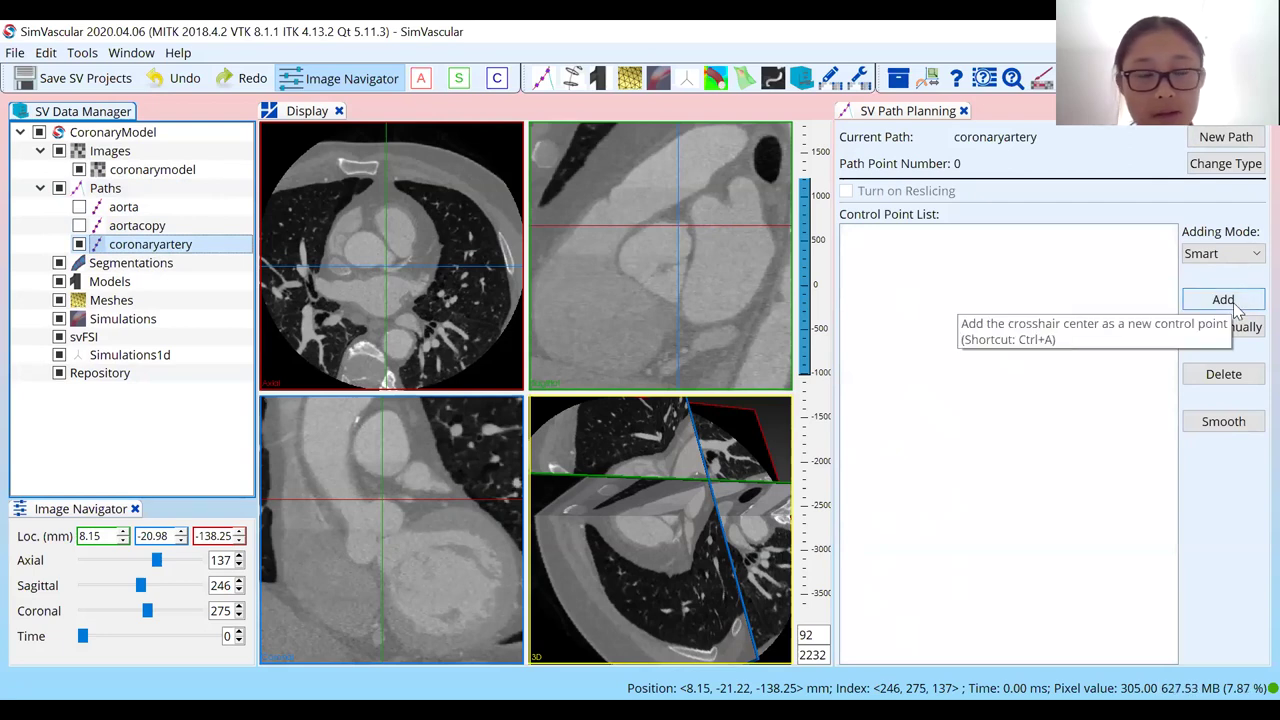
ctrl+click(384, 267)
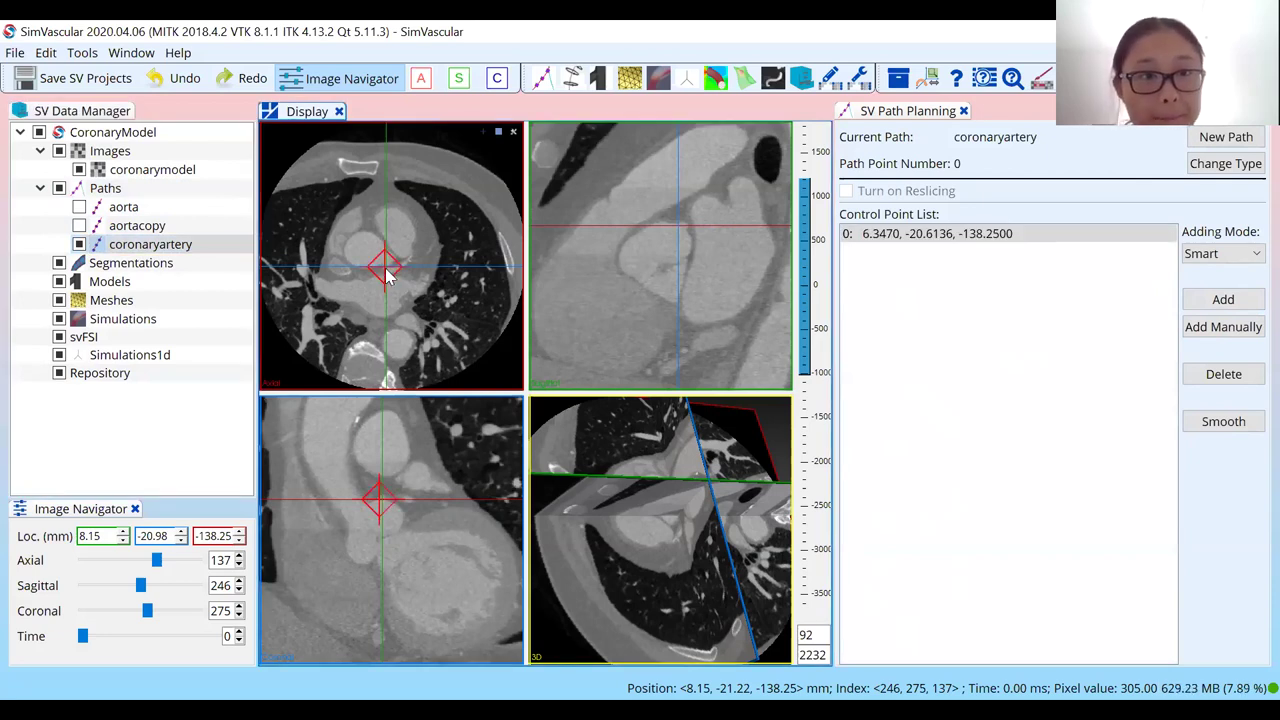
drag(387, 268, 388, 269)
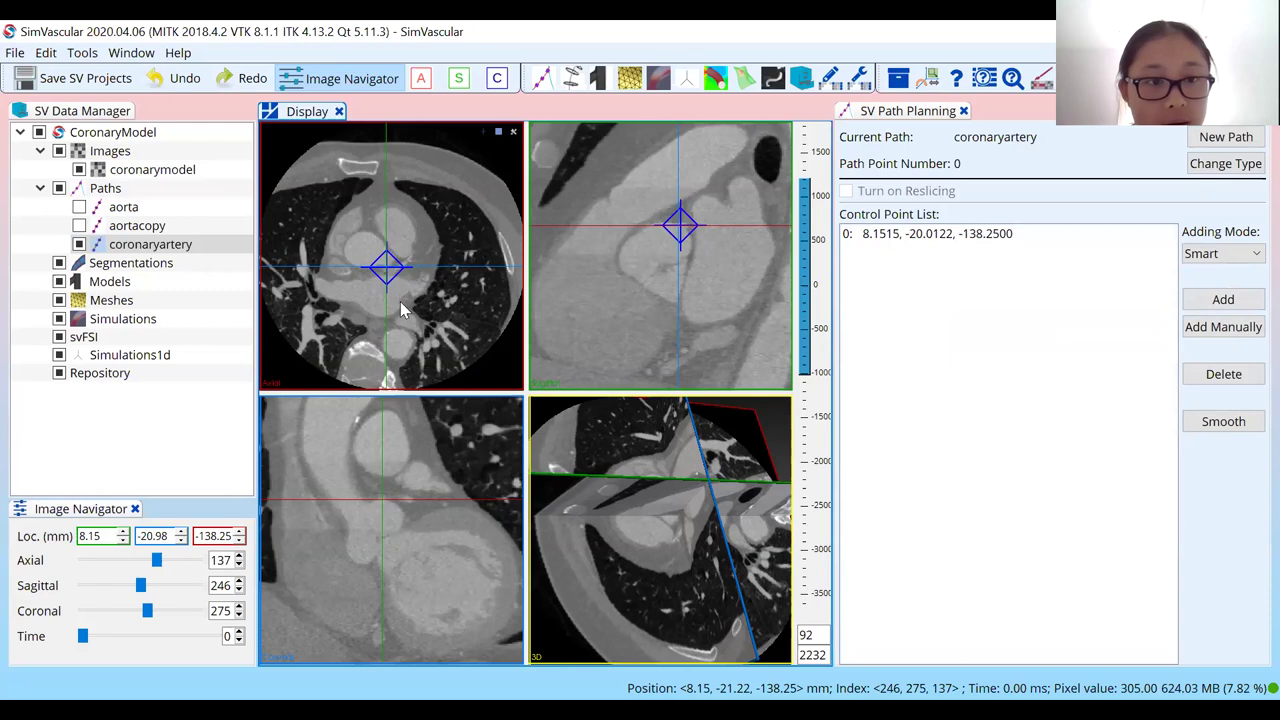
Add a second control point further along the artery on axial slice 138, at about 12.36, -16.77, -137.63
scroll(400, 302, down, 1)
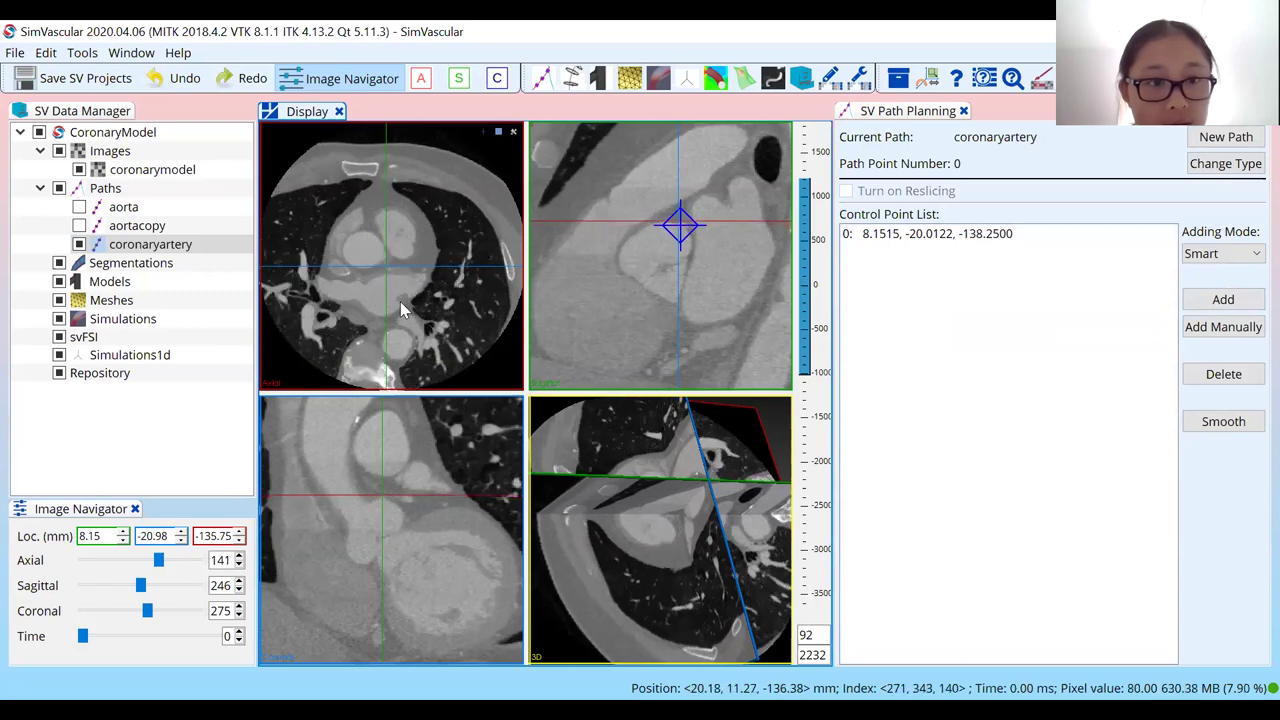
scroll(400, 301, up, 2)
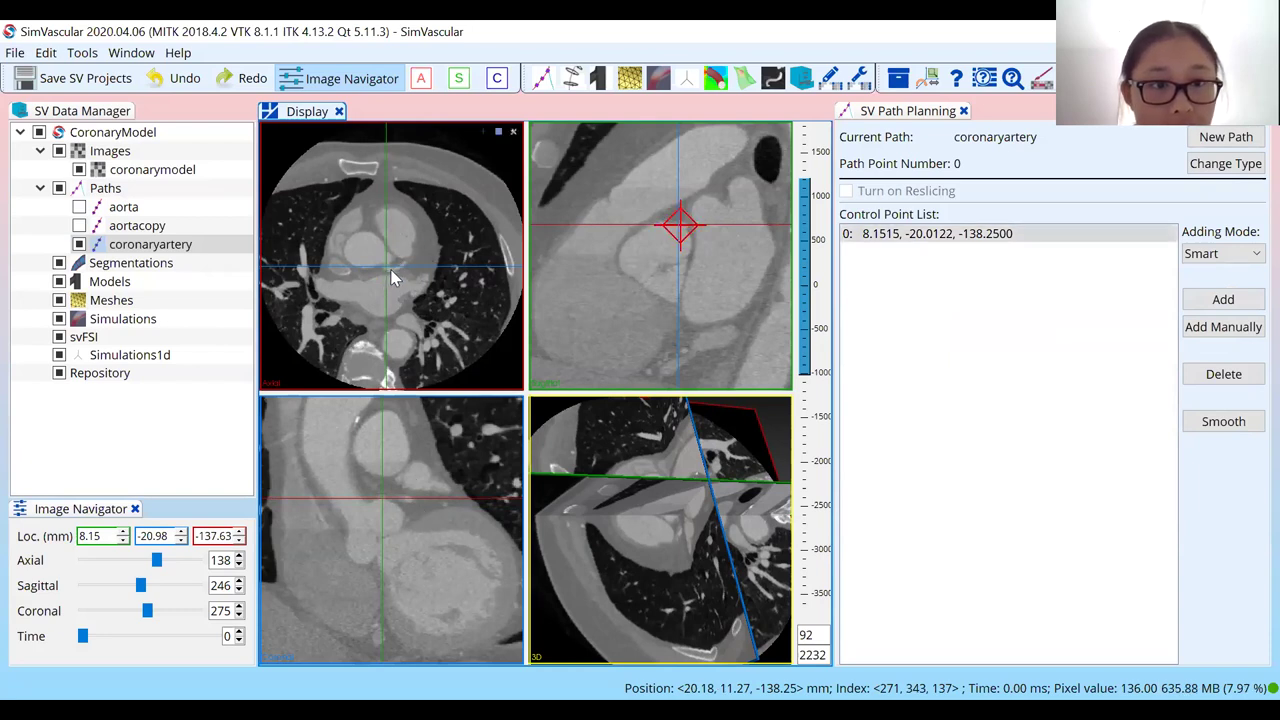
click(1222, 305)
drag(390, 275, 393, 280)
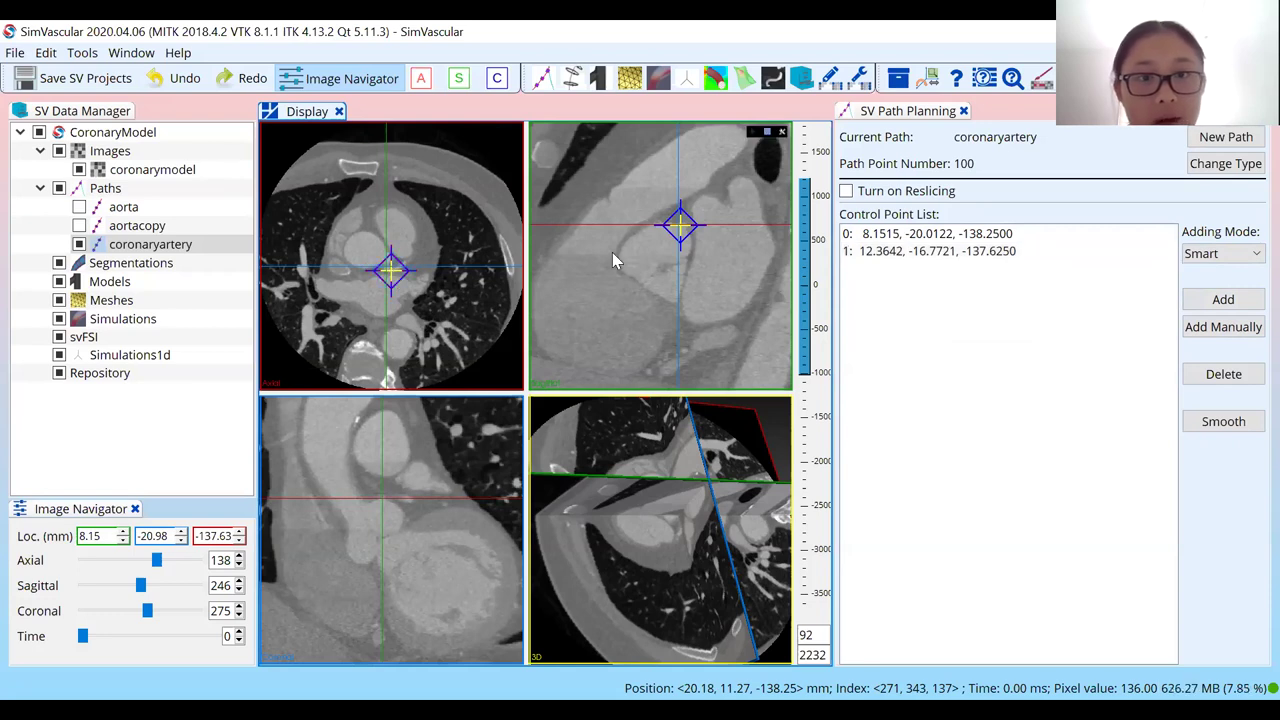
Refine the second control point in the sagittal view to about 12.36, -17.12, -138.32
click(882, 258)
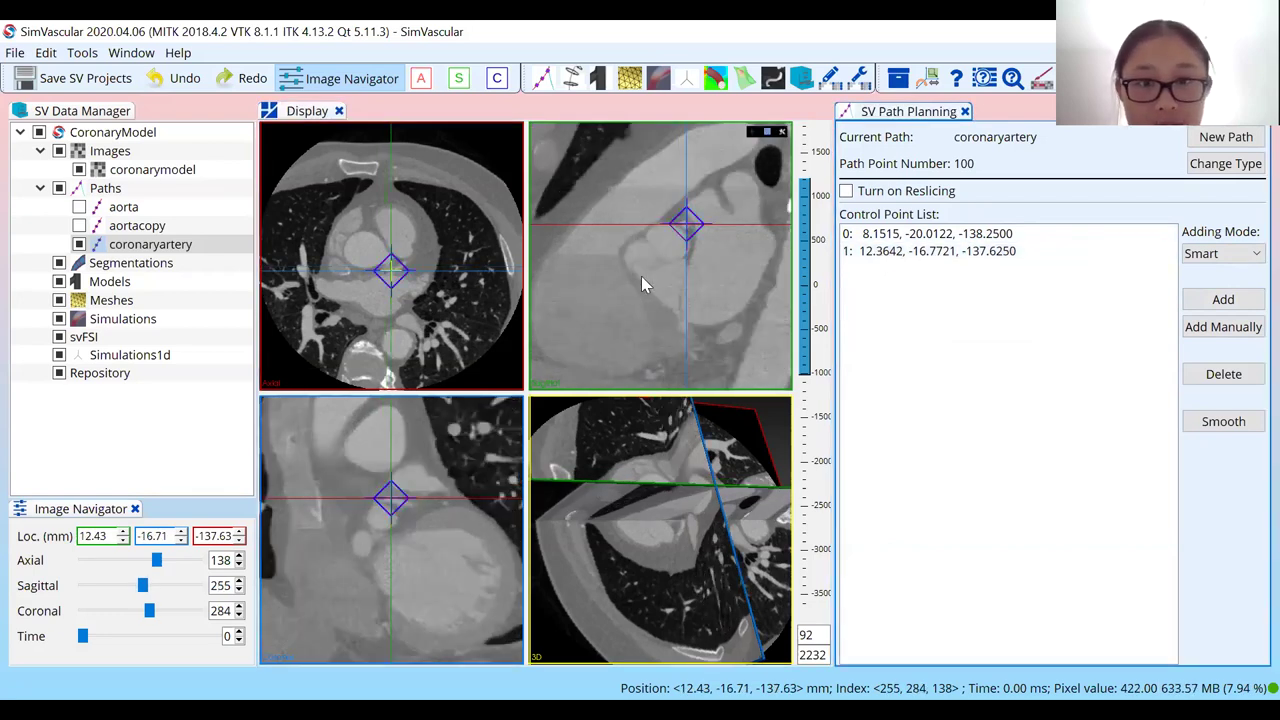
click(688, 226)
drag(688, 228, 688, 232)
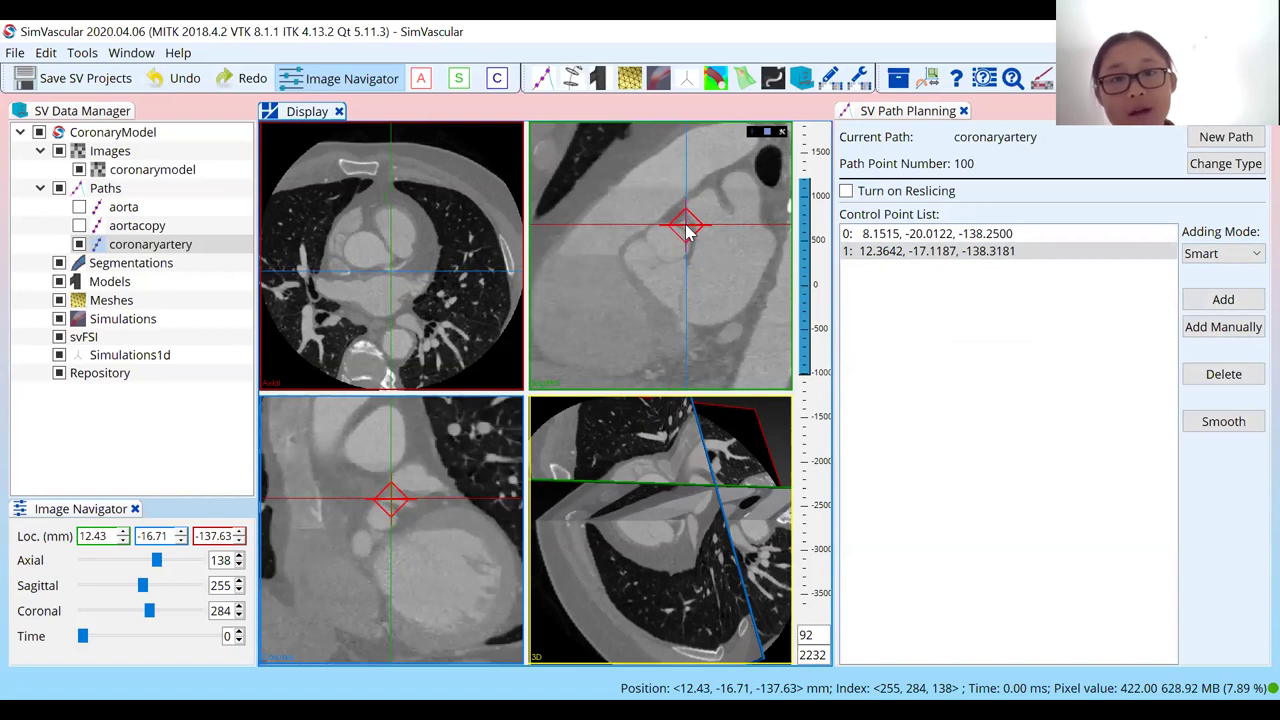
click(692, 308)
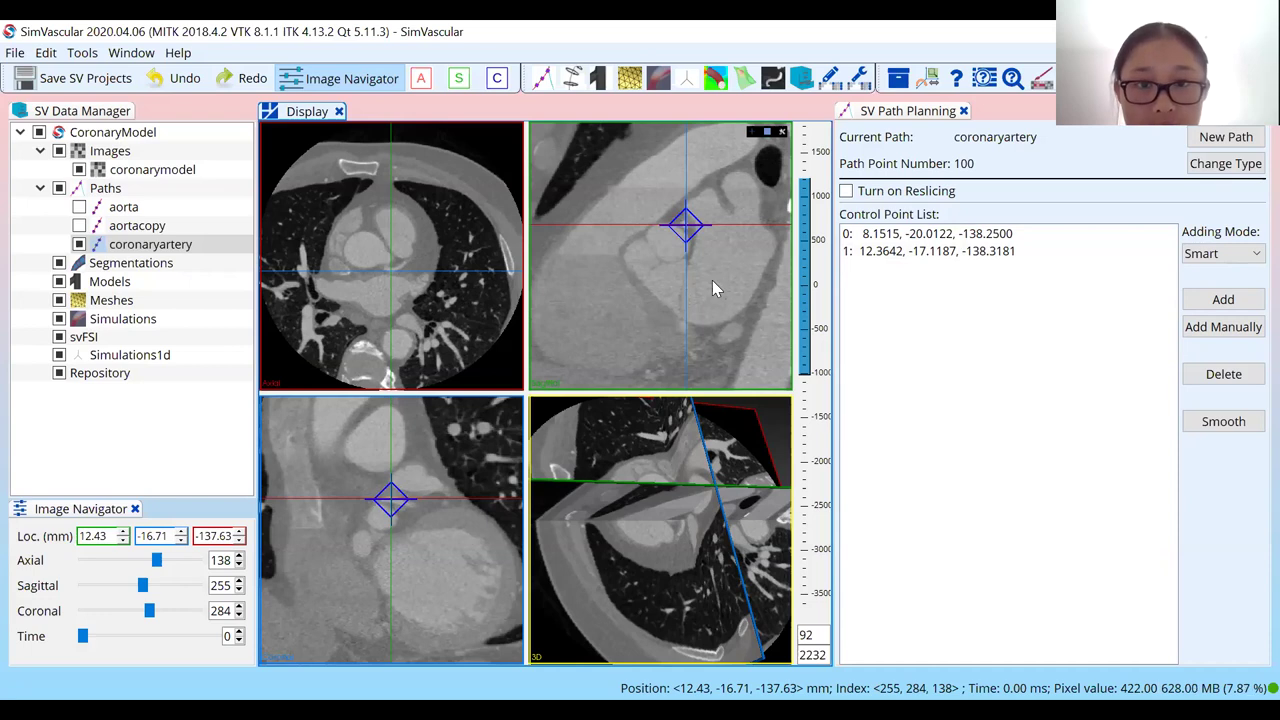
Add a third control point to the coronaryartery path further along the vessel, at about 16.22, -17.19, -138.88
scroll(713, 285, up, 4)
scroll(712, 280, up, 4)
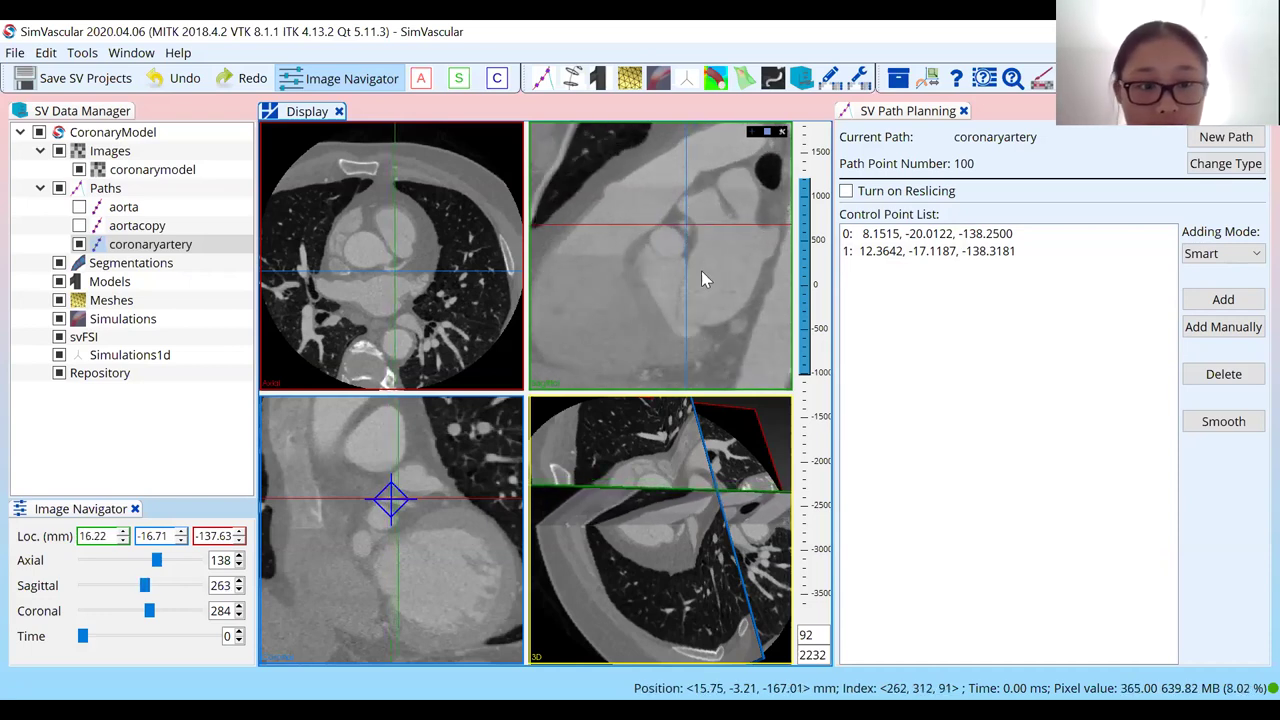
click(687, 232)
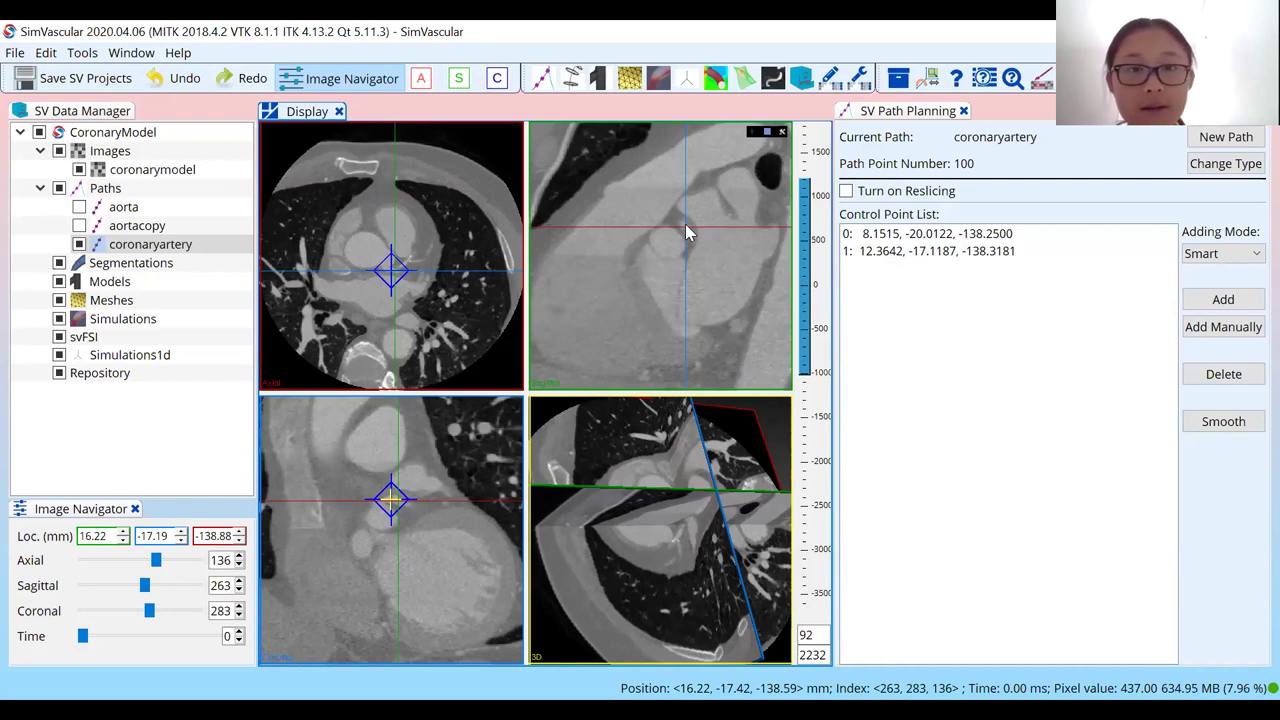
click(1198, 302)
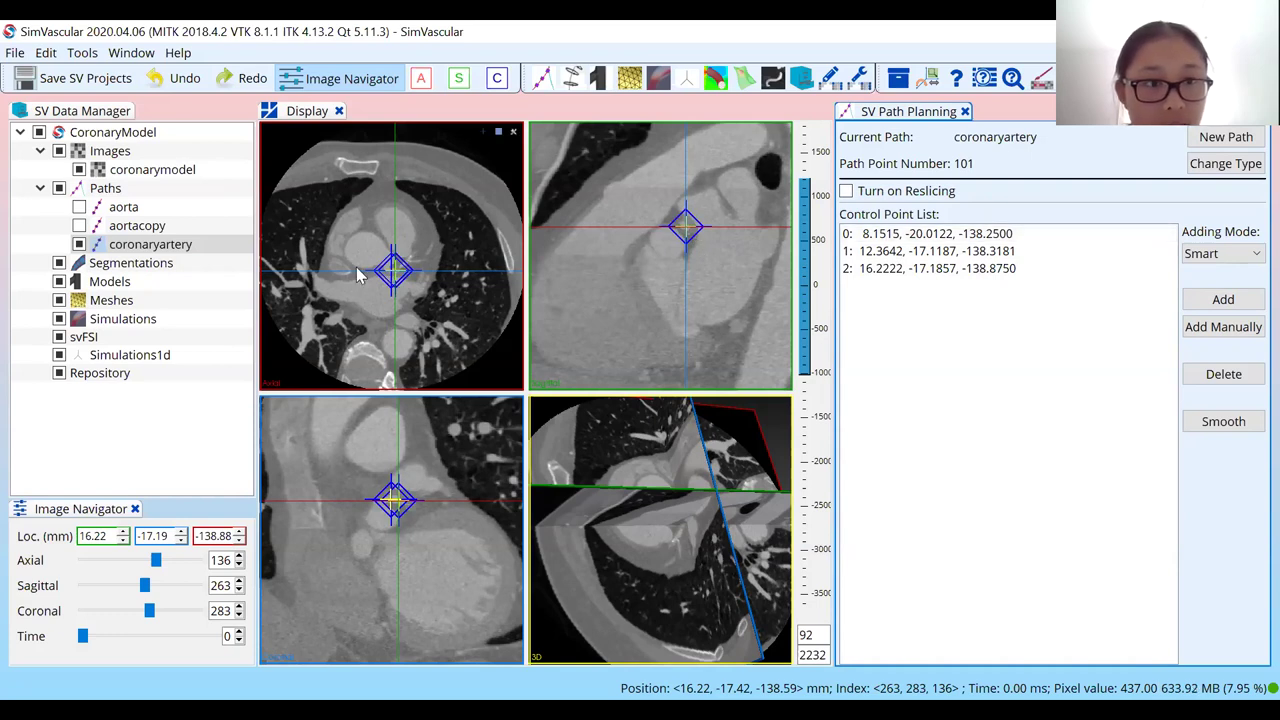
Hide the coronaryartery path and place the crosshair at the second coronary artery's origin on axial slice 108, at about -11.31, -54.21, -156.38
click(79, 244)
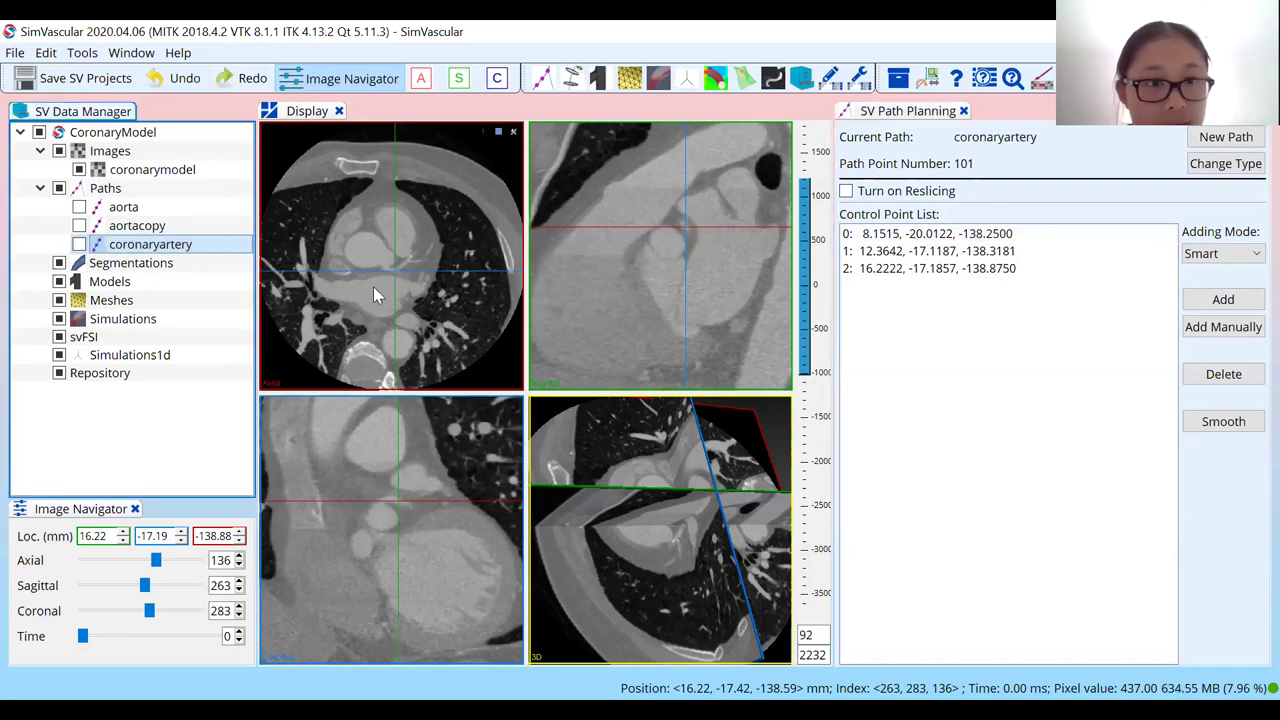
scroll(366, 258, down, 6)
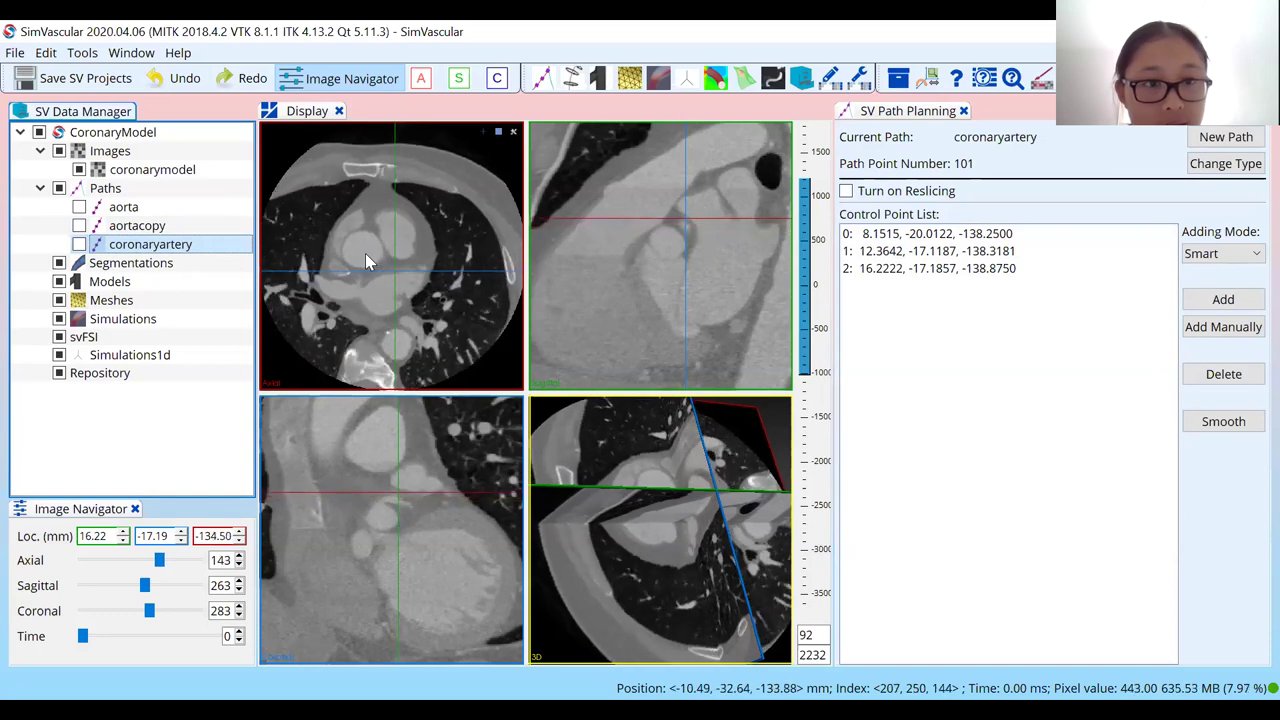
click(365, 253)
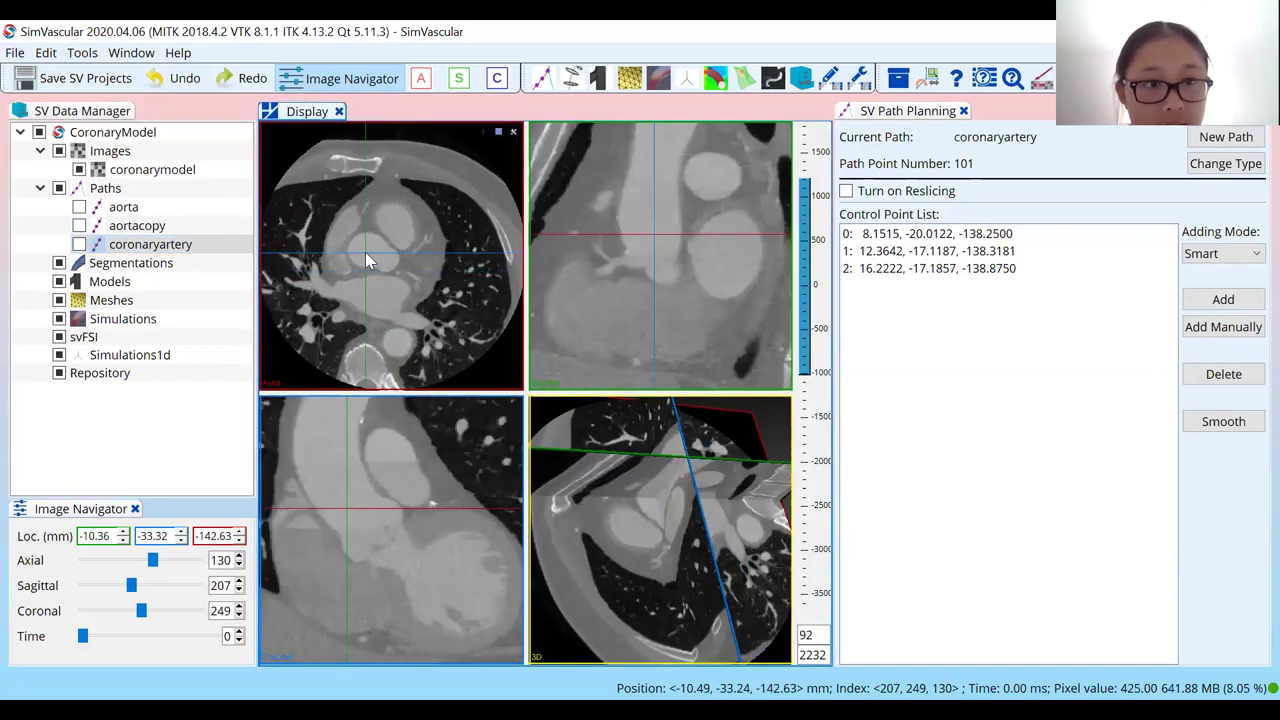
click(376, 253)
scroll(377, 259, down, 20)
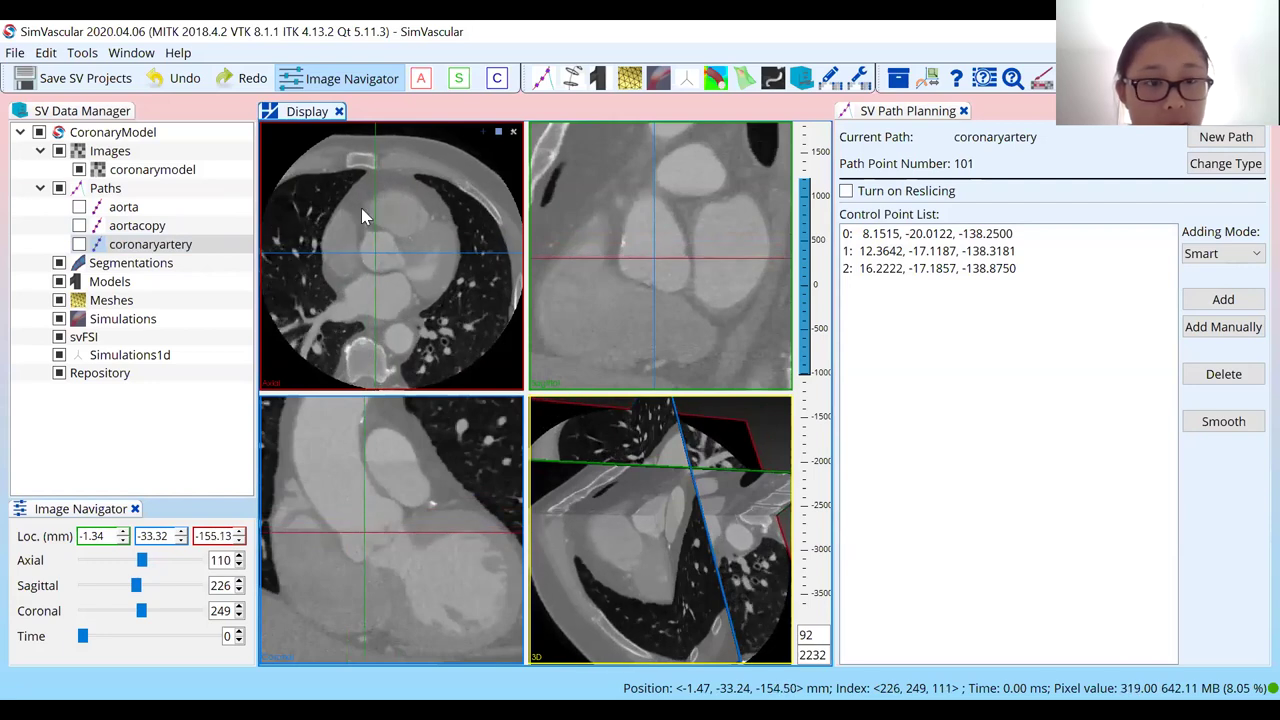
scroll(392, 244, up, 3)
scroll(392, 244, down, 13)
scroll(392, 244, up, 7)
scroll(392, 244, up, 1)
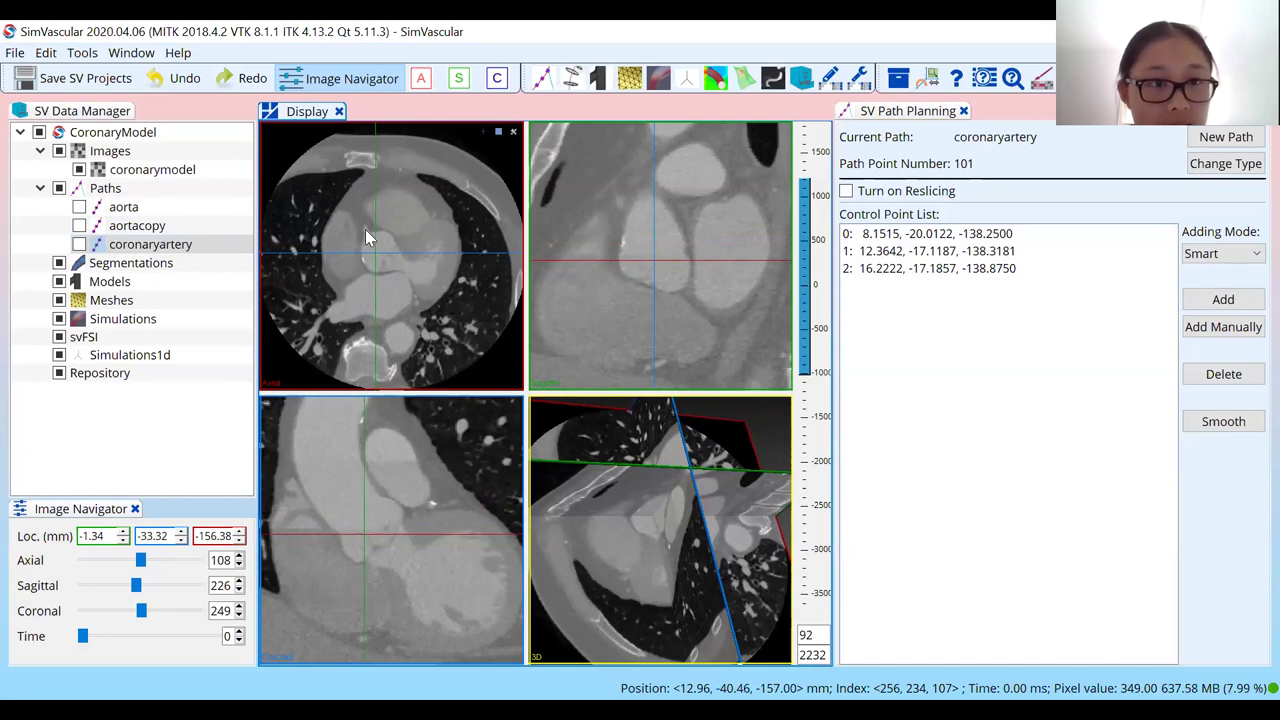
click(365, 229)
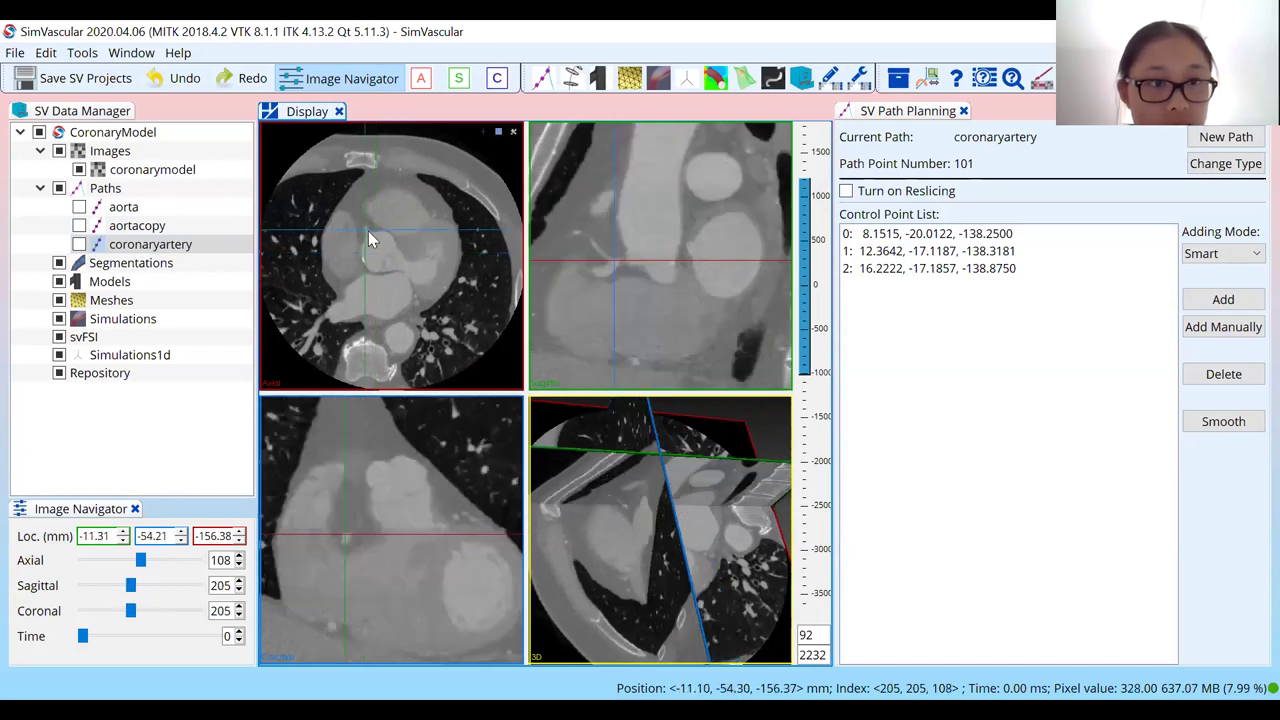
Create a new path named coronaryartery2 in the Paths group and select it for editing
right_click(106, 189)
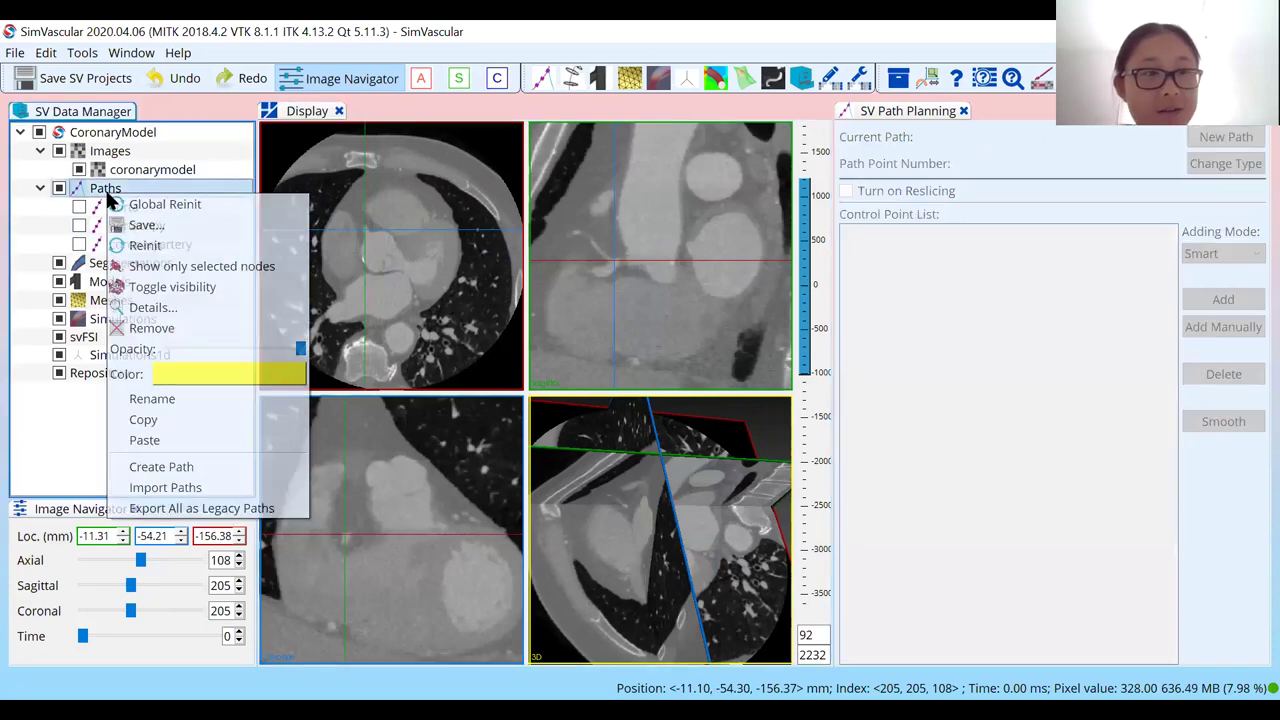
click(165, 467)
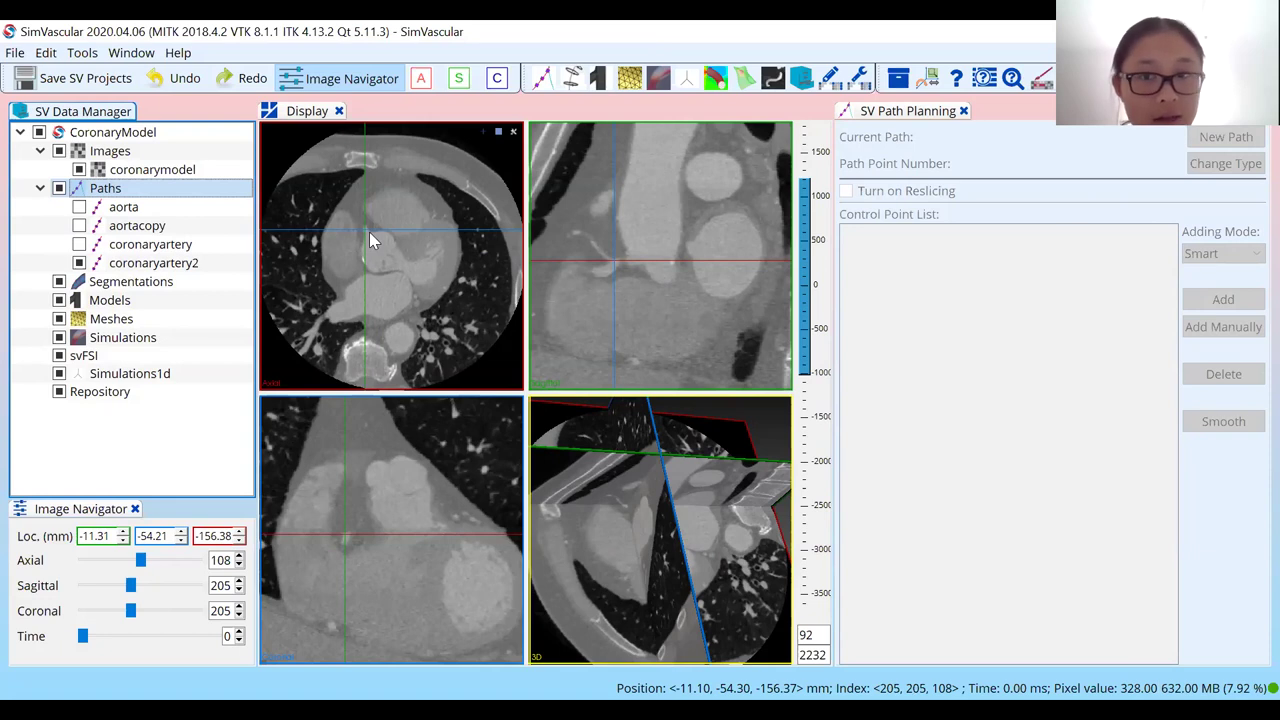
click(145, 265)
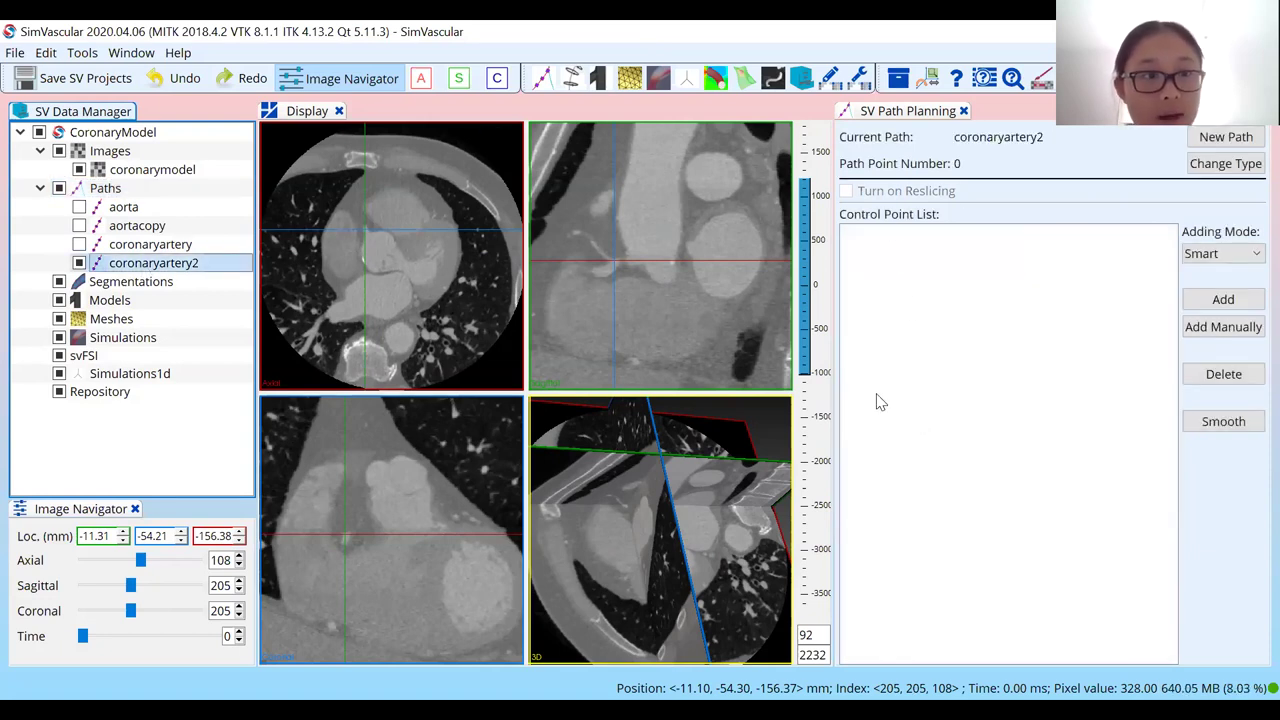
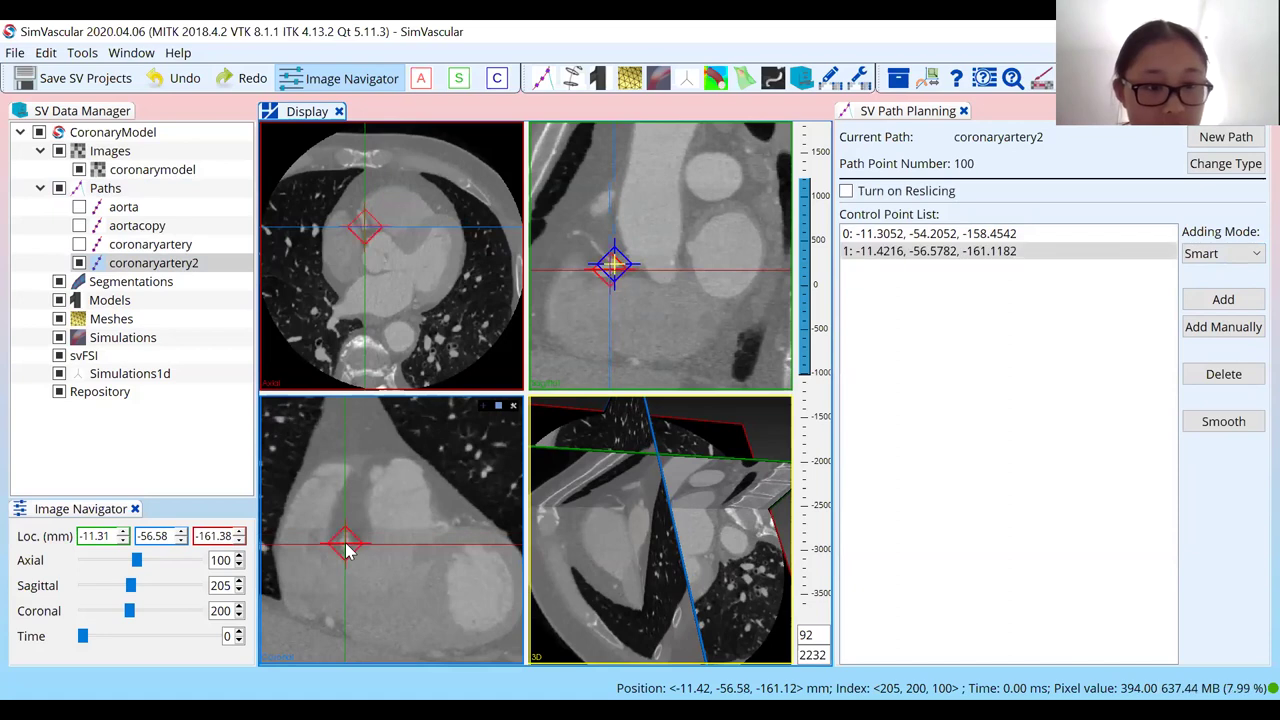
Add a third control point to the coronaryartery2 path on coronal slice 189, at about -11.77, -61.80, -162.85
scroll(366, 563, down, 11)
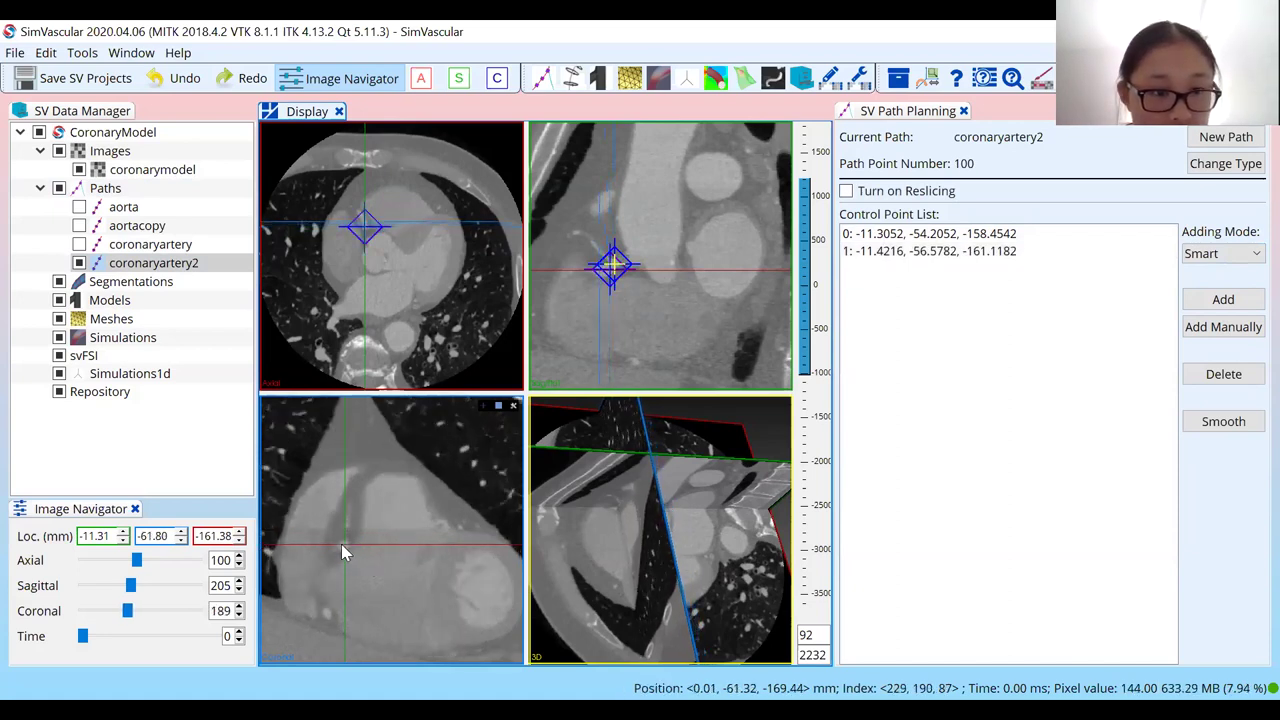
click(345, 548)
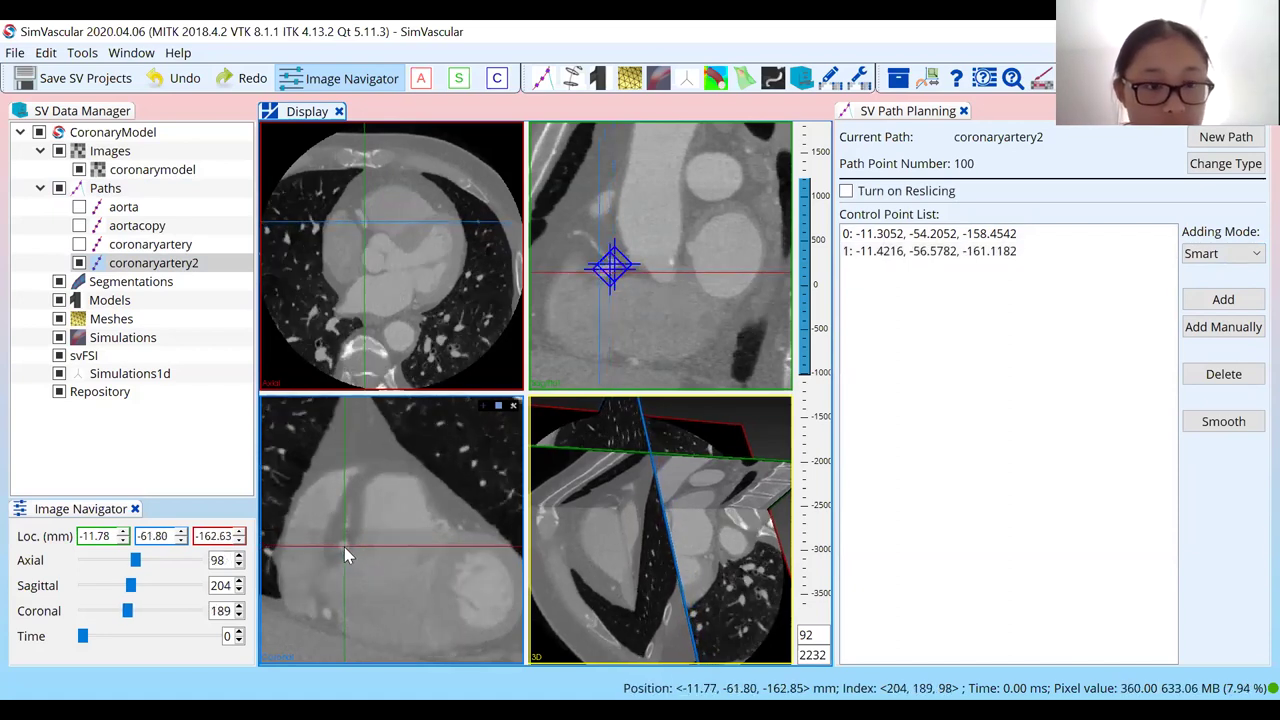
key(a)
Add a fourth control point to the coronaryartery2 path on coronal slice 182, at about -13.15, -65.12, -161.81
scroll(344, 547, down, 7)
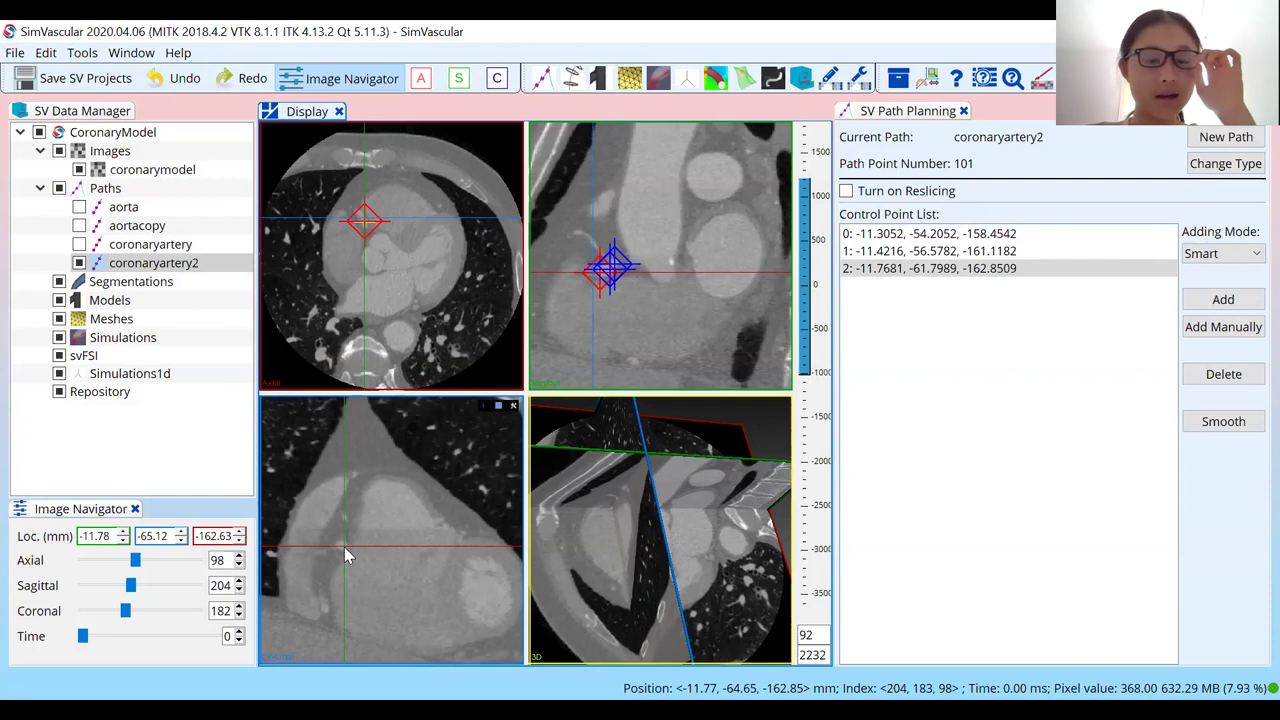
click(341, 543)
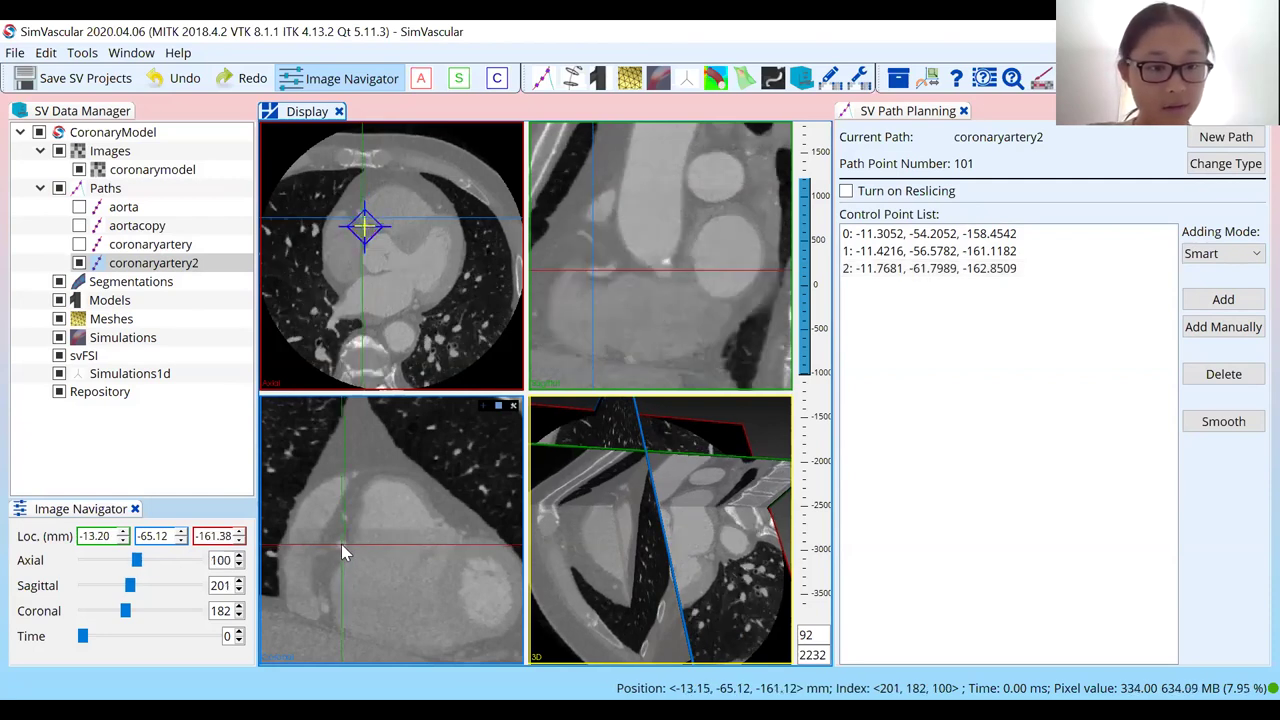
click(341, 544)
ctrl+click(341, 544)
Add a fifth control point to the coronaryartery2 path, centred on the vessel in the sagittal view at about -17.48, -70.44, -162.85
scroll(344, 560, down, 9)
click(337, 547)
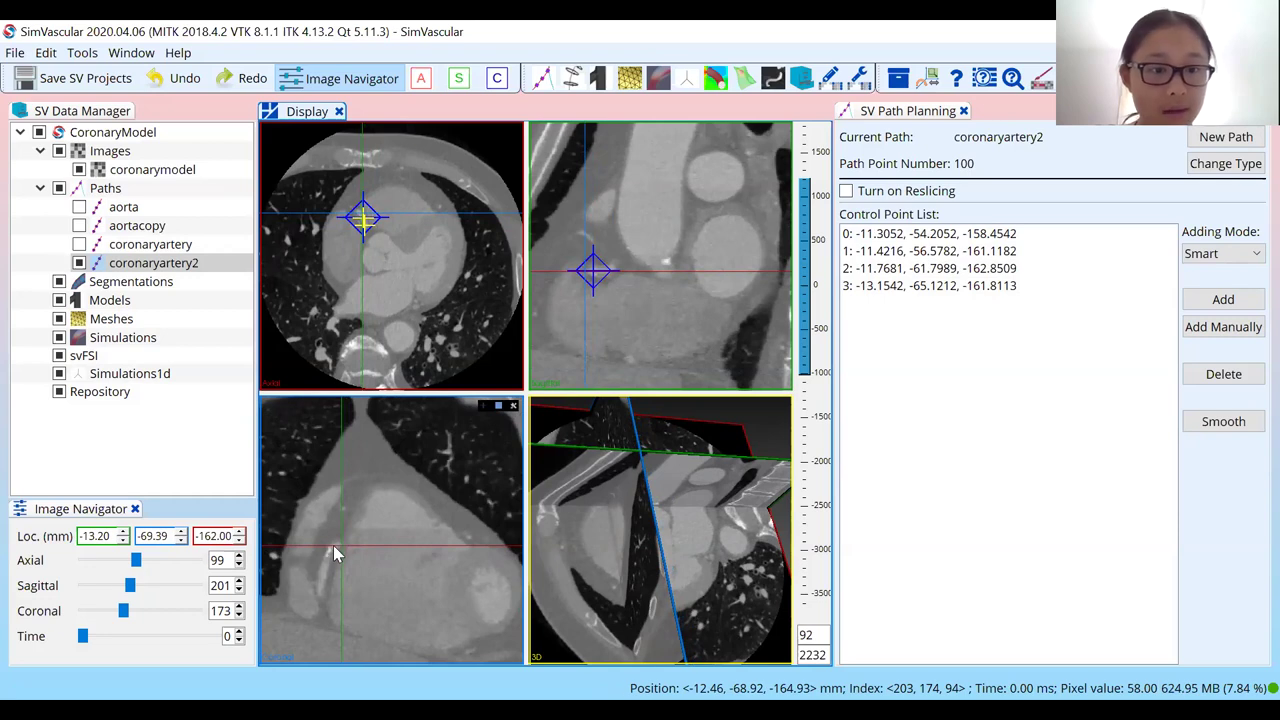
click(333, 545)
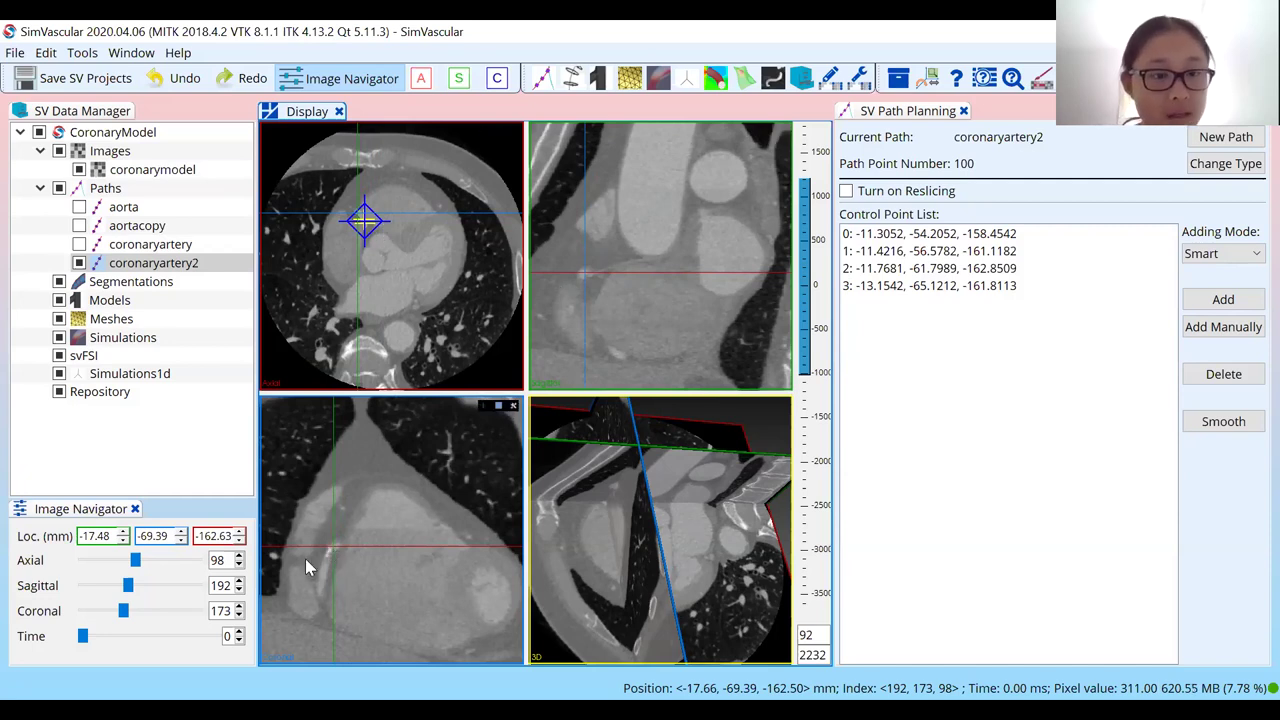
click(583, 276)
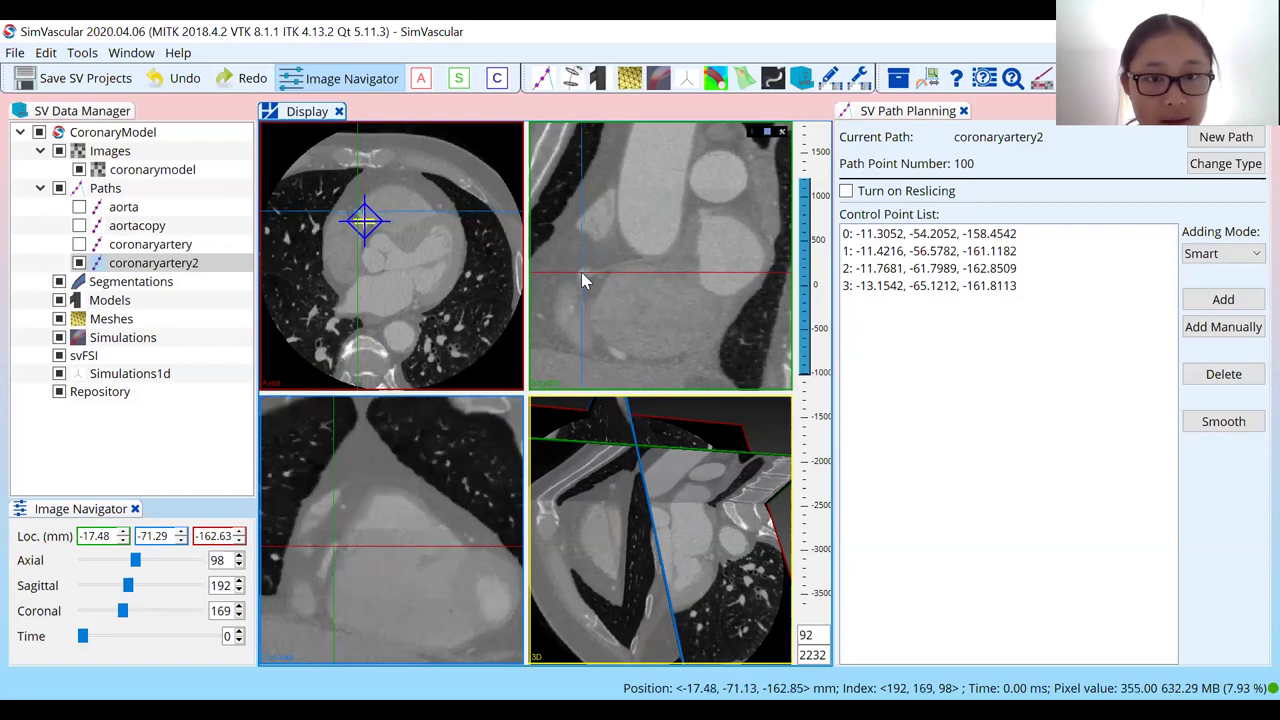
click(584, 278)
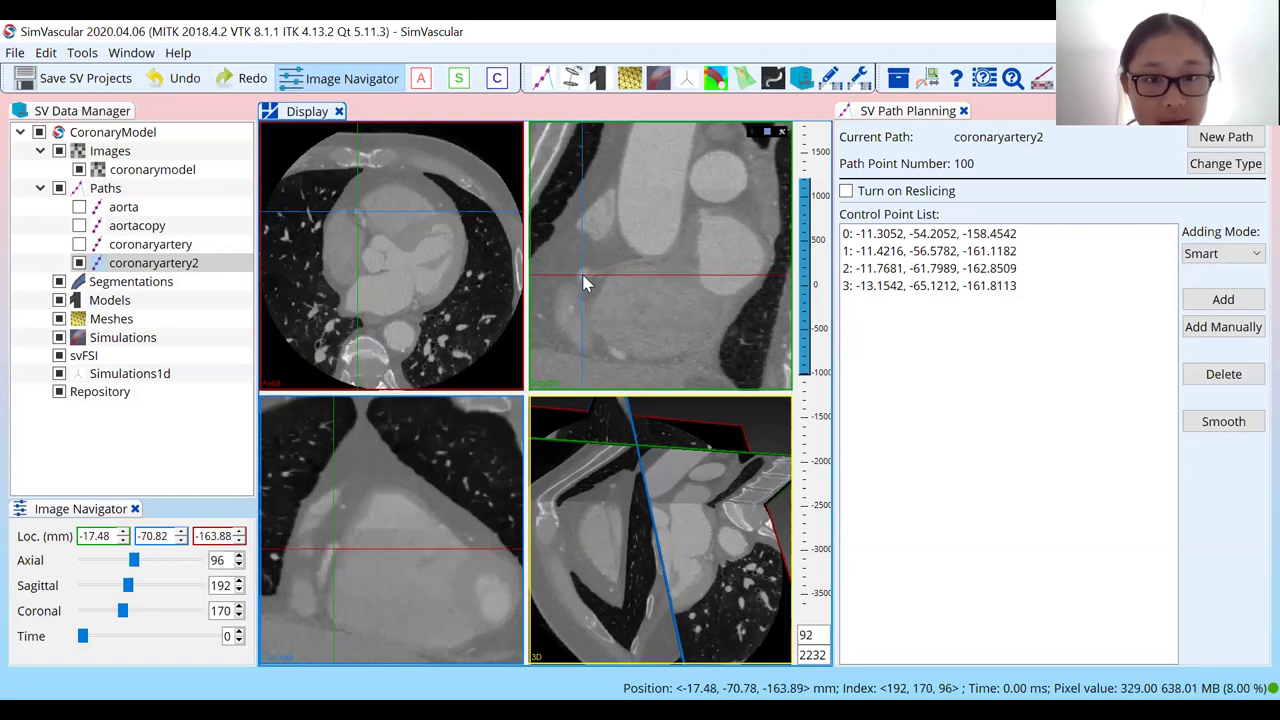
click(584, 280)
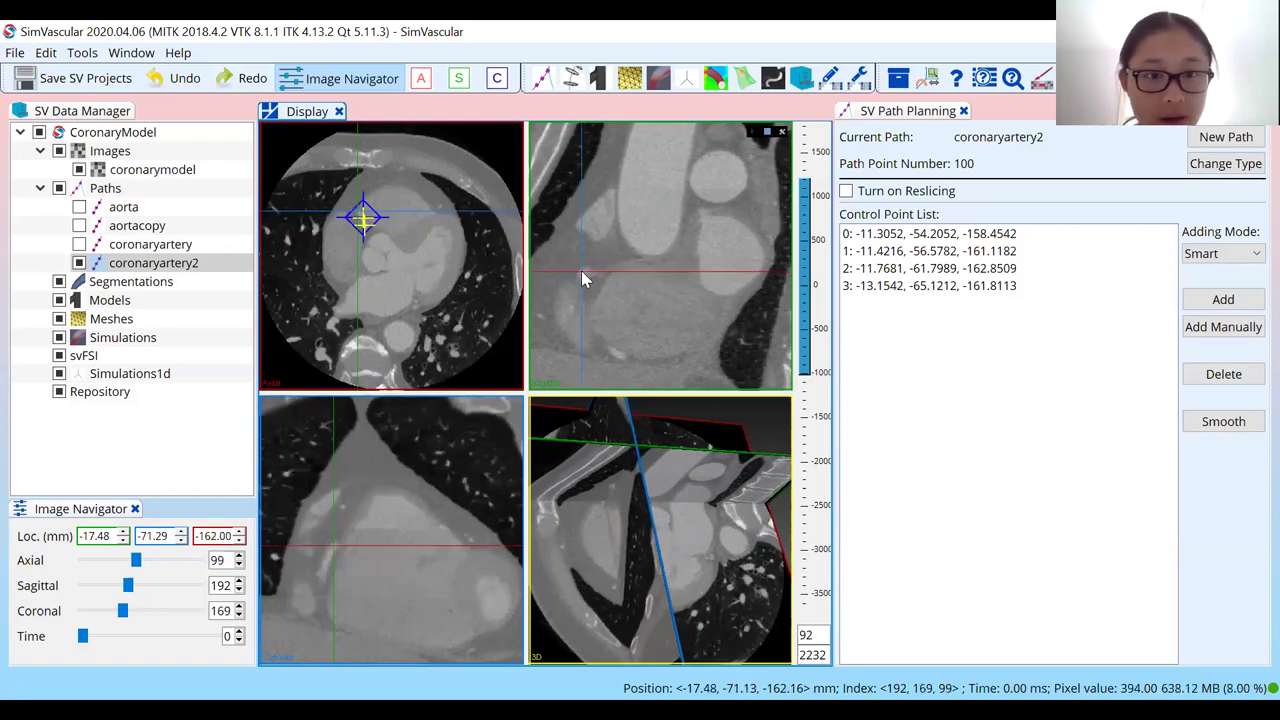
click(584, 280)
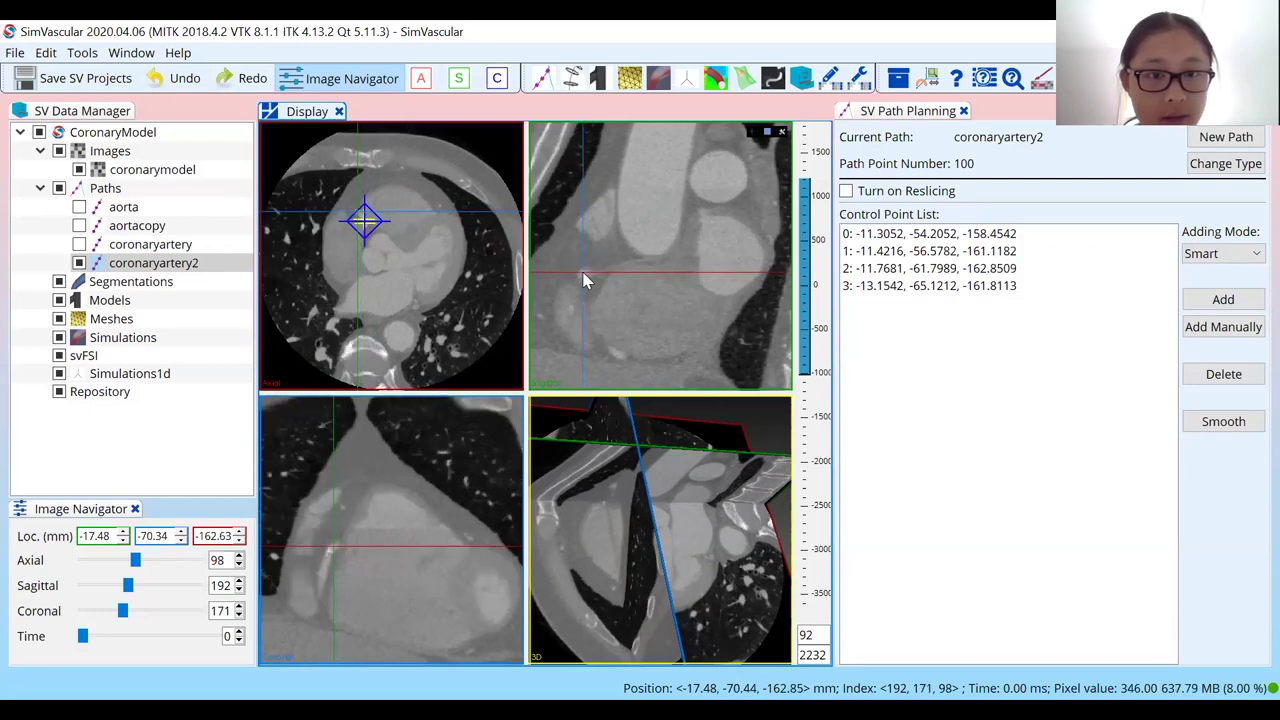
ctrl+click(584, 280)
click(591, 270)
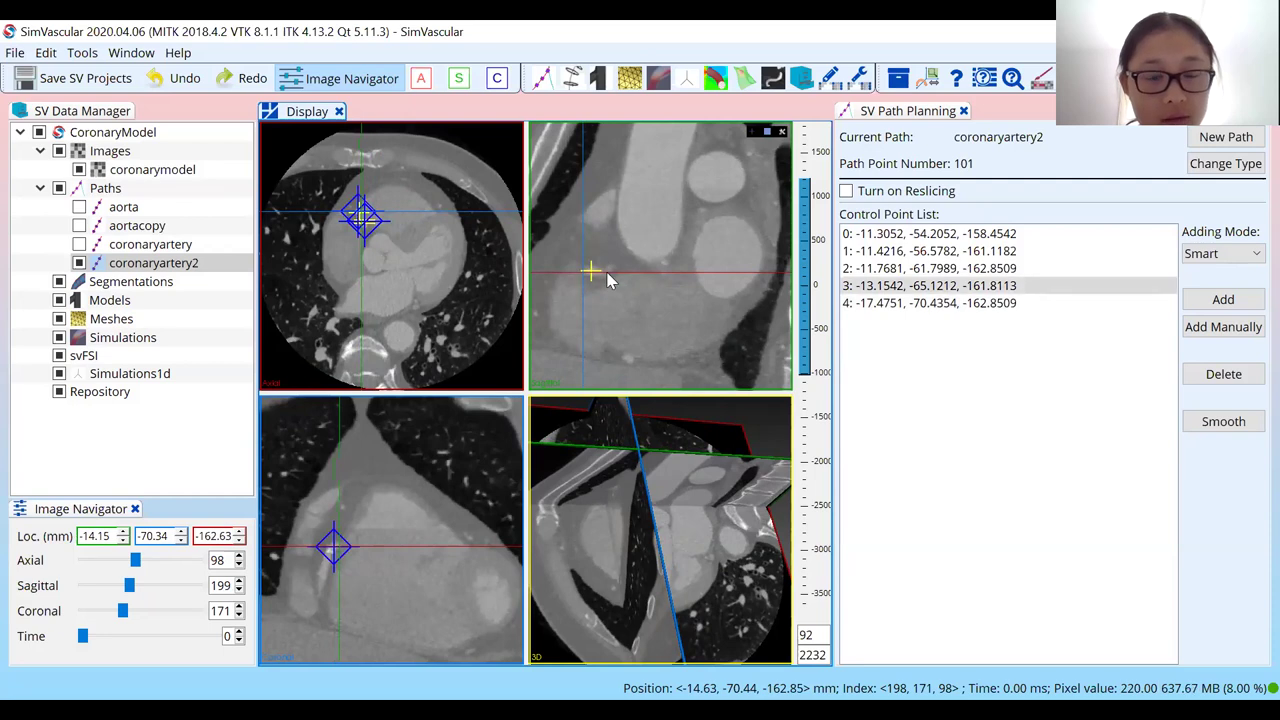
Add a sixth control point to the coronaryartery2 path on coronal slice 171, at about -22.16, -70.34, -172.90, and check it on neighbouring slices
click(325, 566)
ctrl+click(325, 570)
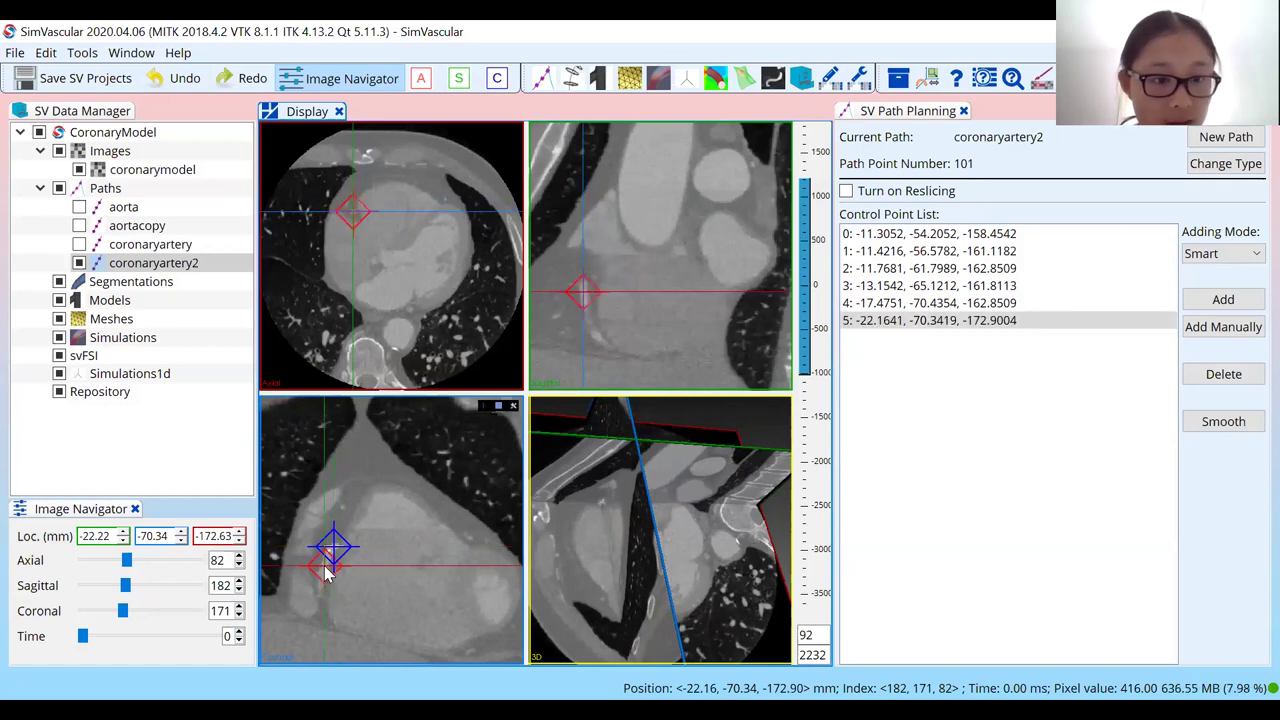
scroll(326, 572, up, 3)
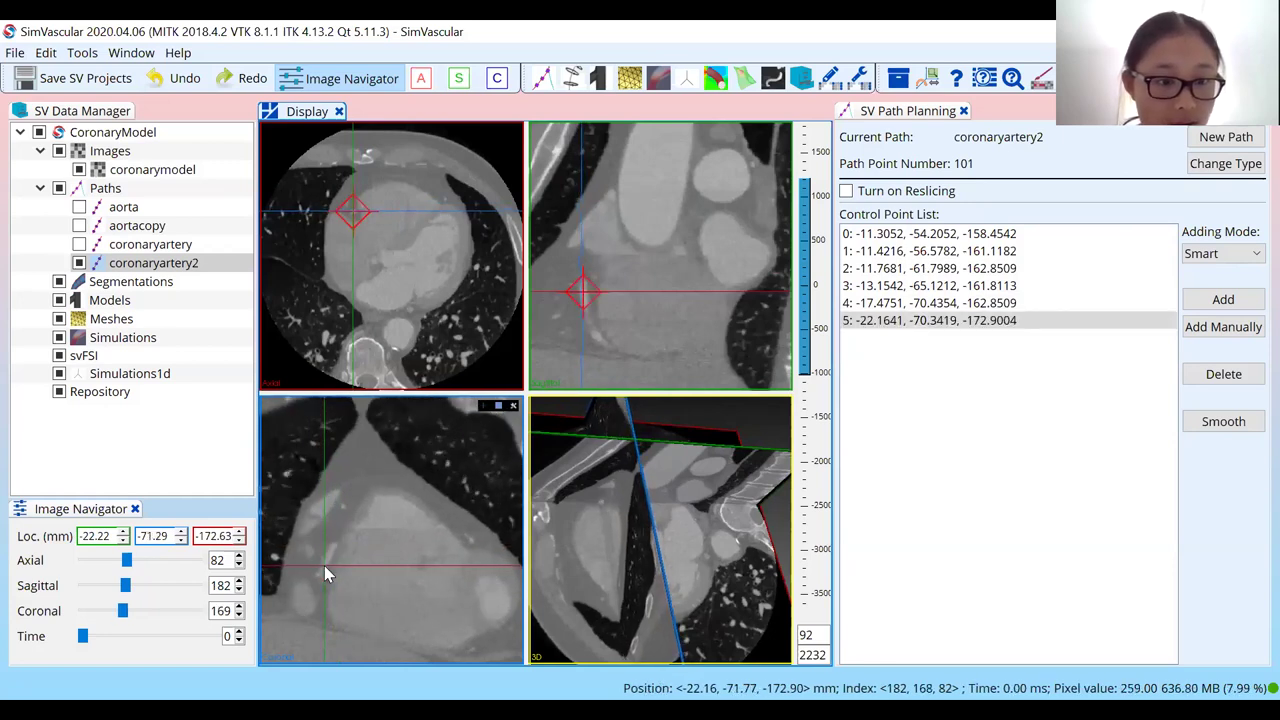
scroll(324, 565, up, 3)
scroll(324, 565, down, 6)
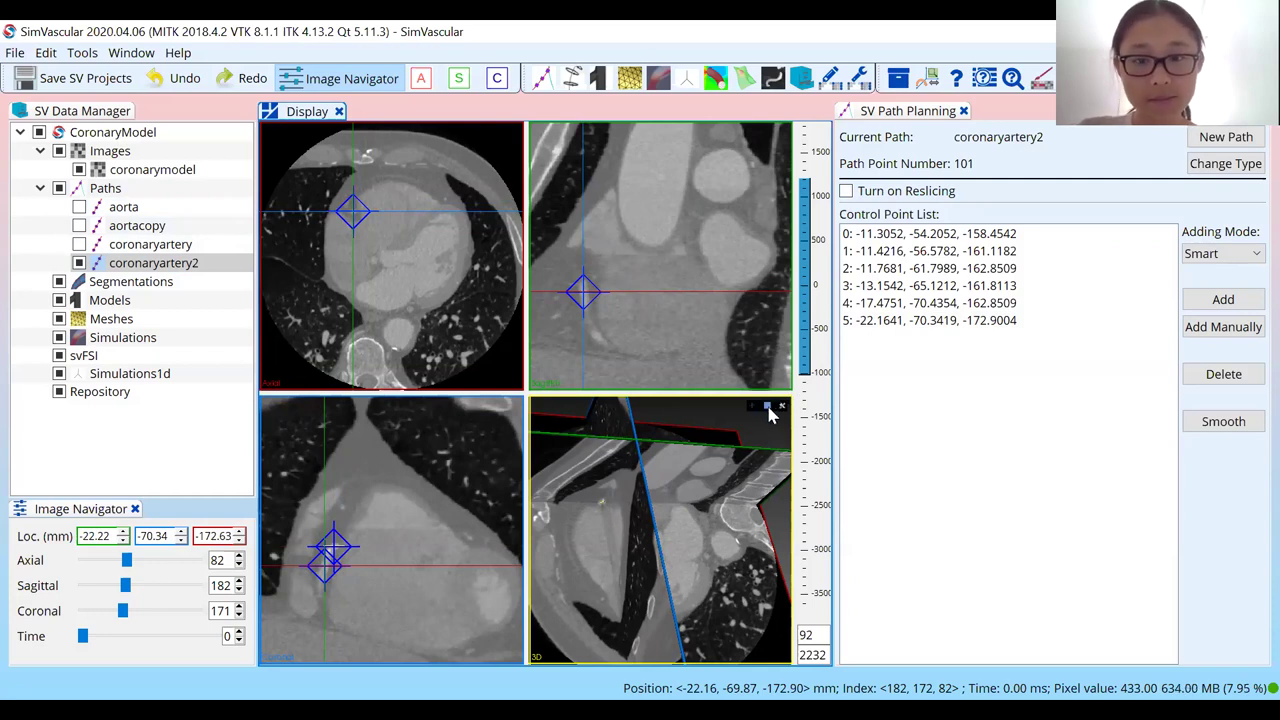
Maximize the 3D view and turn off the crosshair planes to isolate the coronaryartery2 path
scroll(653, 480, down, 3)
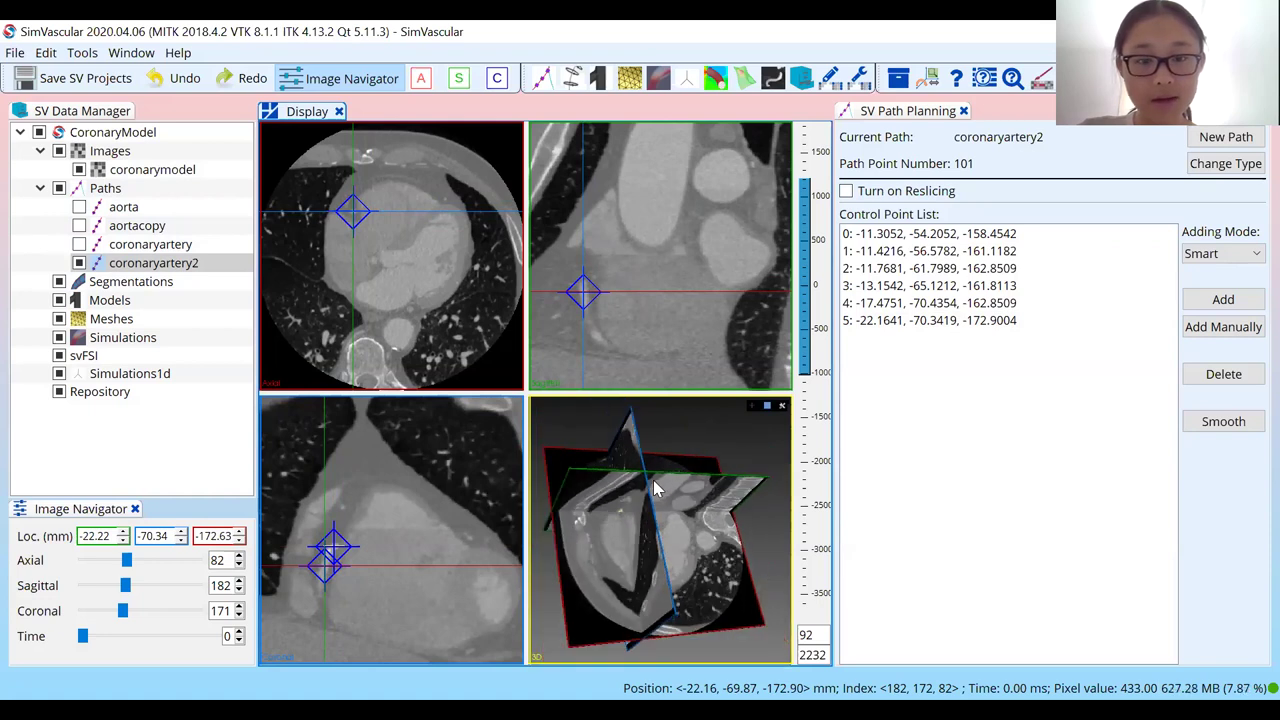
drag(703, 523, 692, 472)
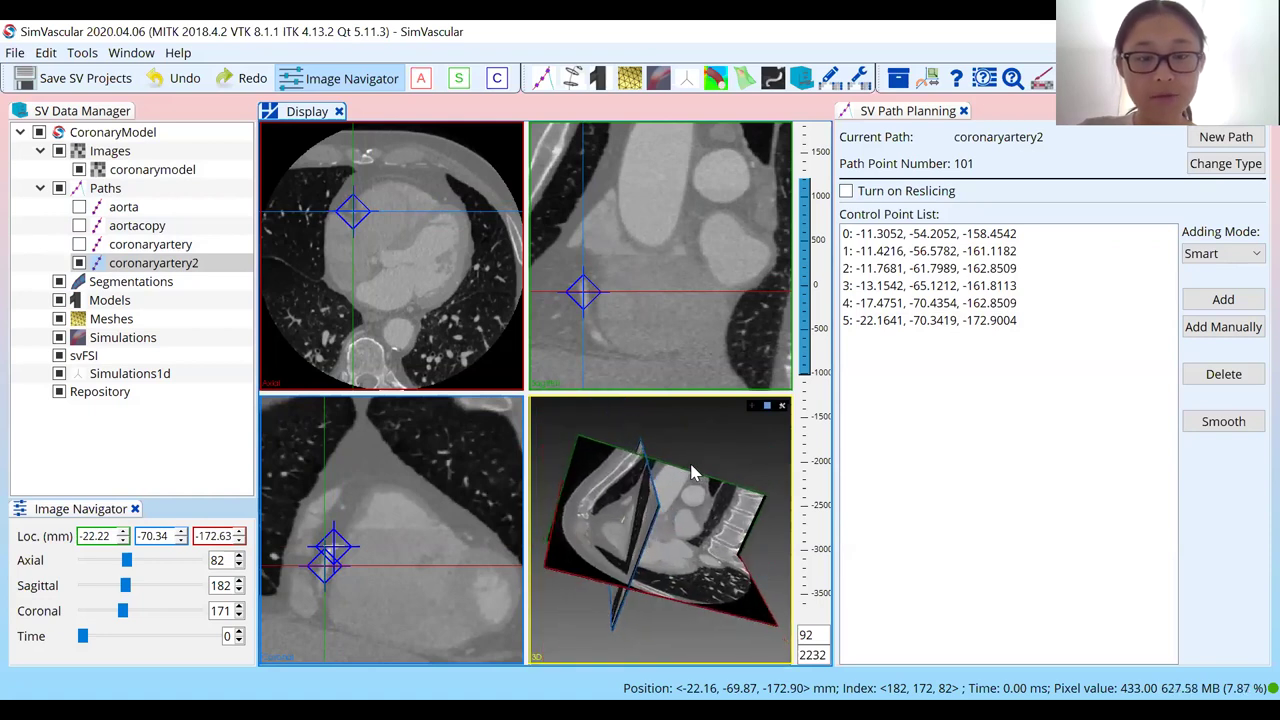
click(767, 408)
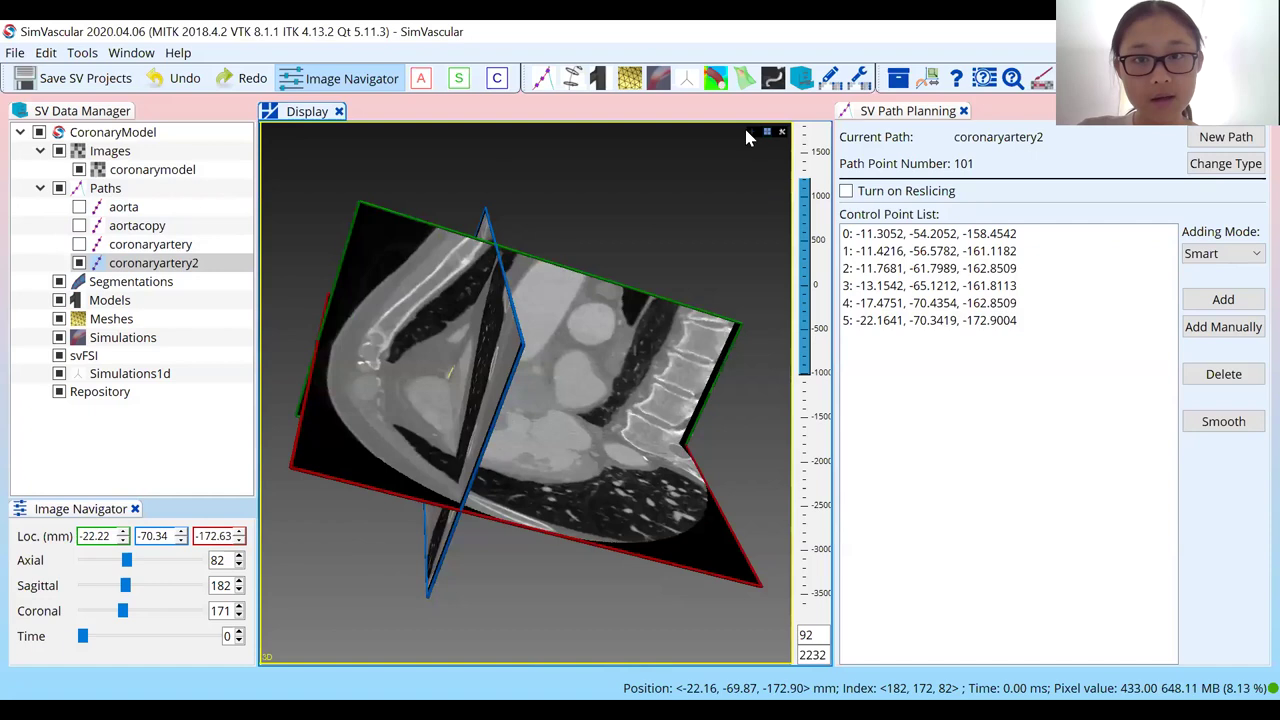
click(750, 129)
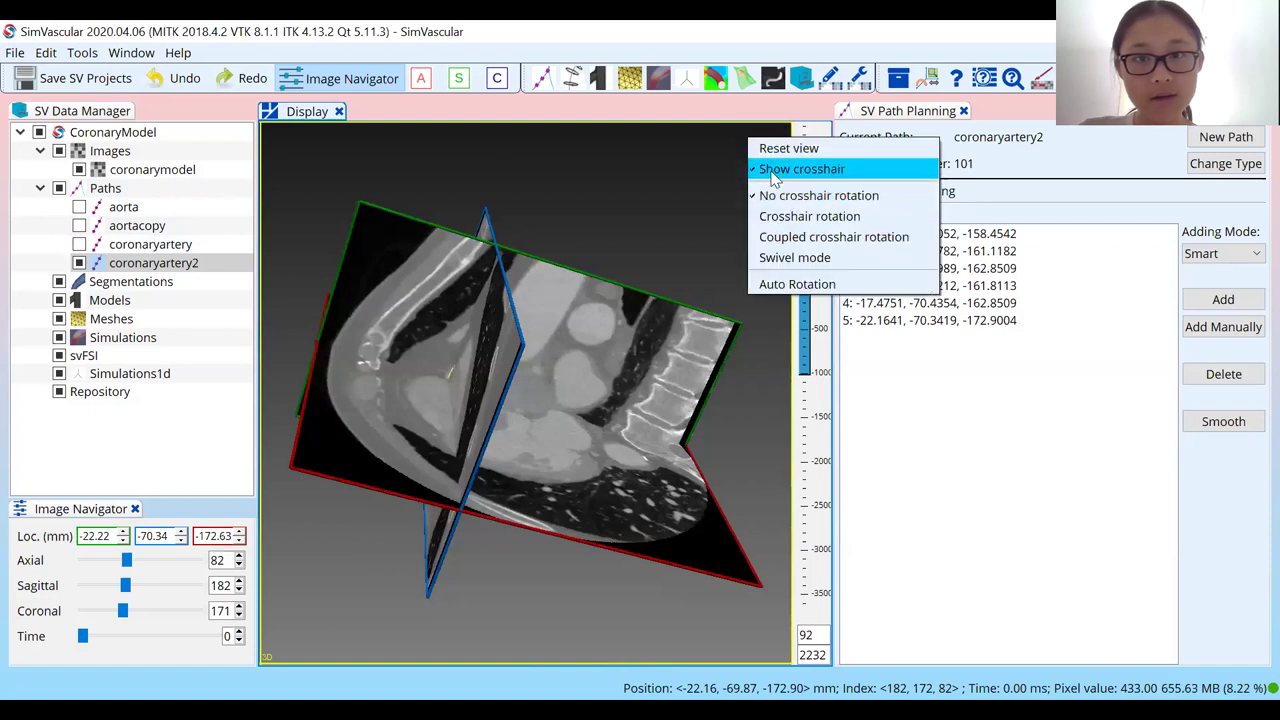
click(770, 169)
drag(561, 376, 511, 288)
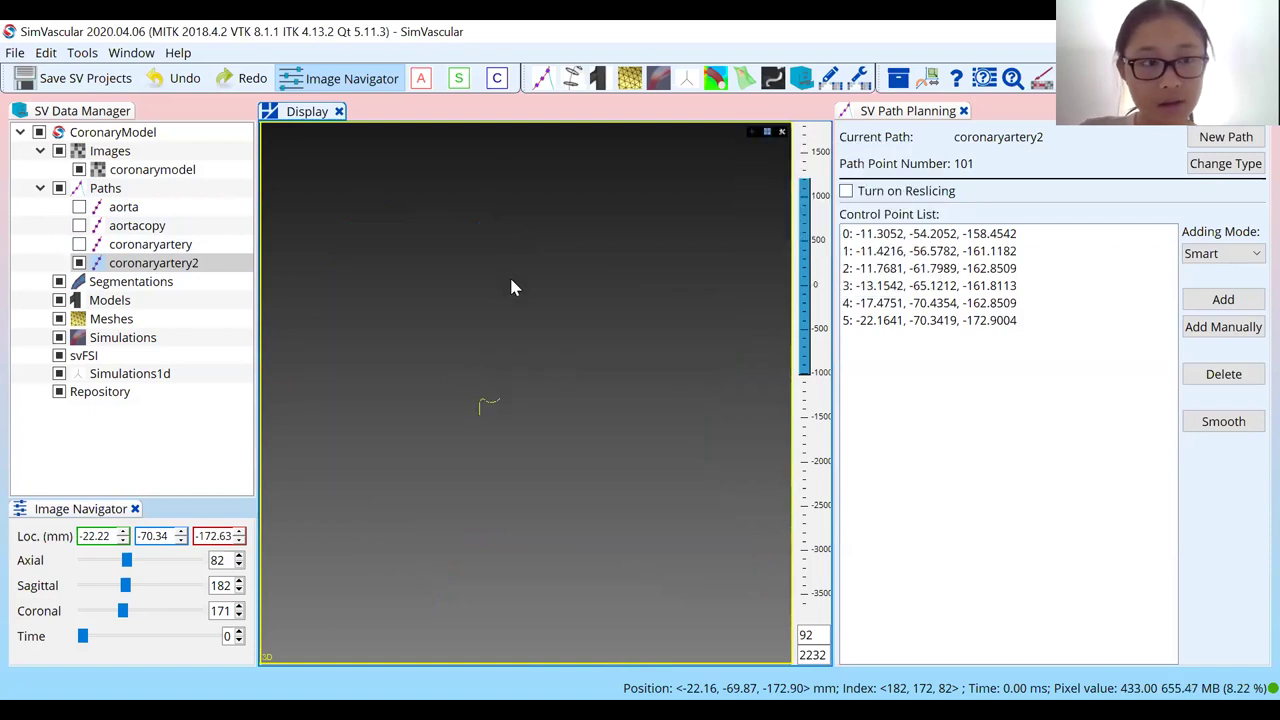
Show the aortacopy and coronaryartery paths and inspect them together with coronaryartery2 in the 3D view
click(80, 227)
click(80, 226)
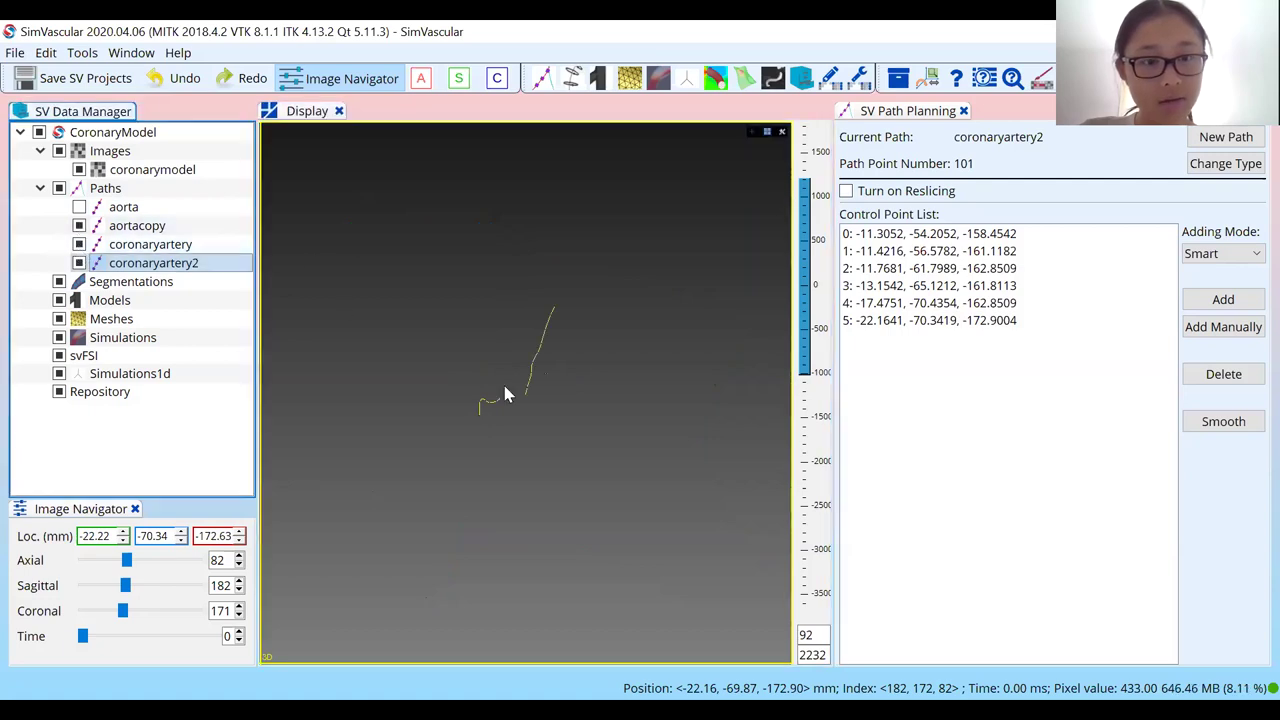
scroll(543, 429, up, 2)
drag(560, 431, 584, 480)
drag(473, 312, 609, 342)
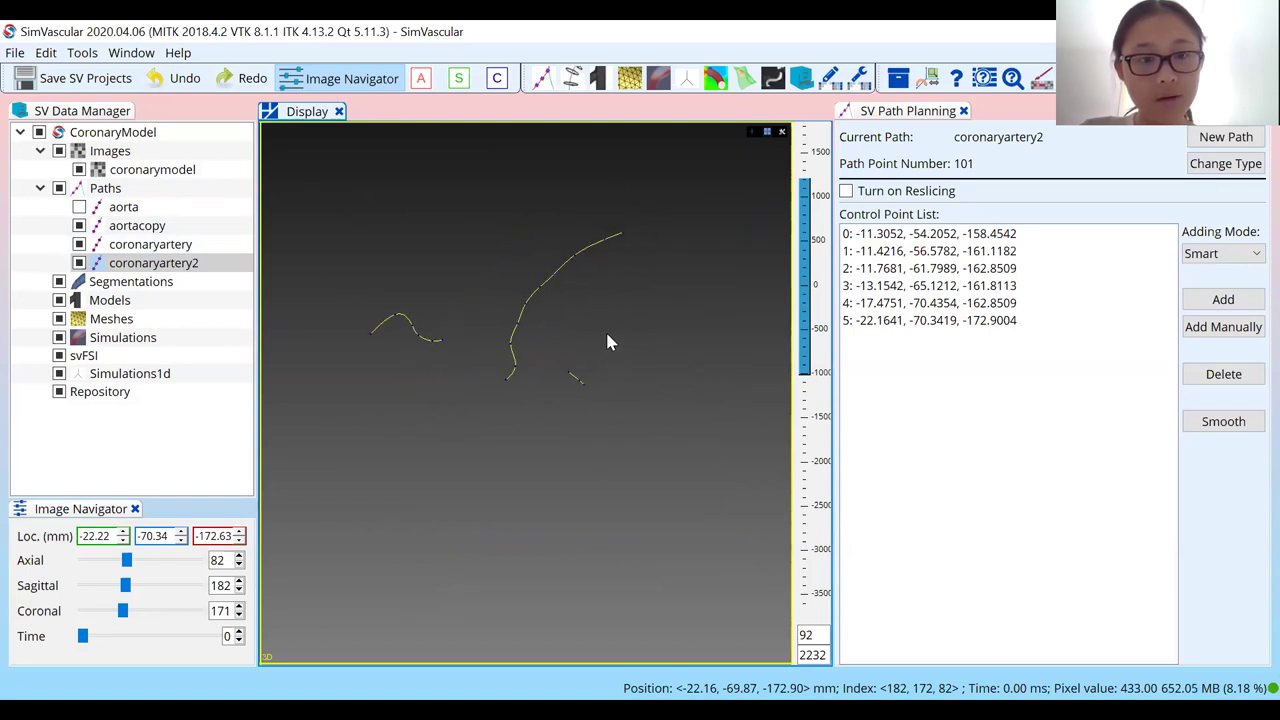
click(444, 341)
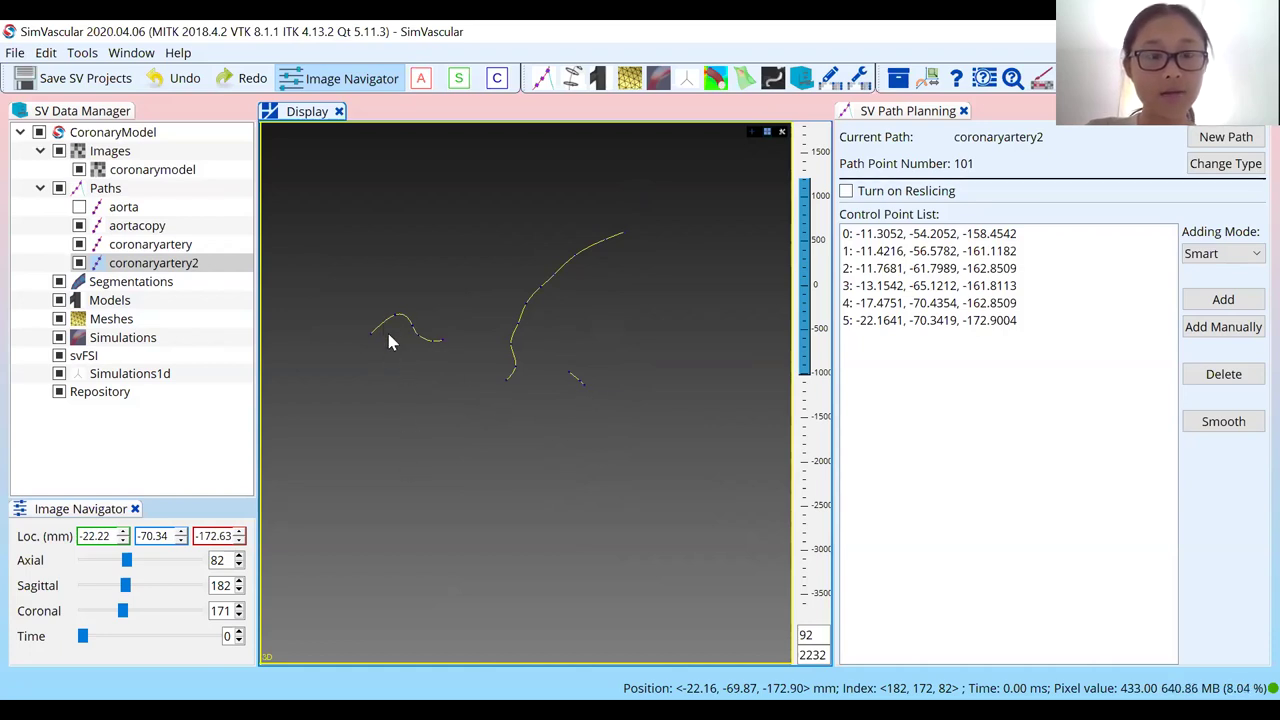
Inspect the three displayed paths up close in 3D, and hide coronaryartery, coronaryartery2 and aortacopy
scroll(388, 328, up, 3)
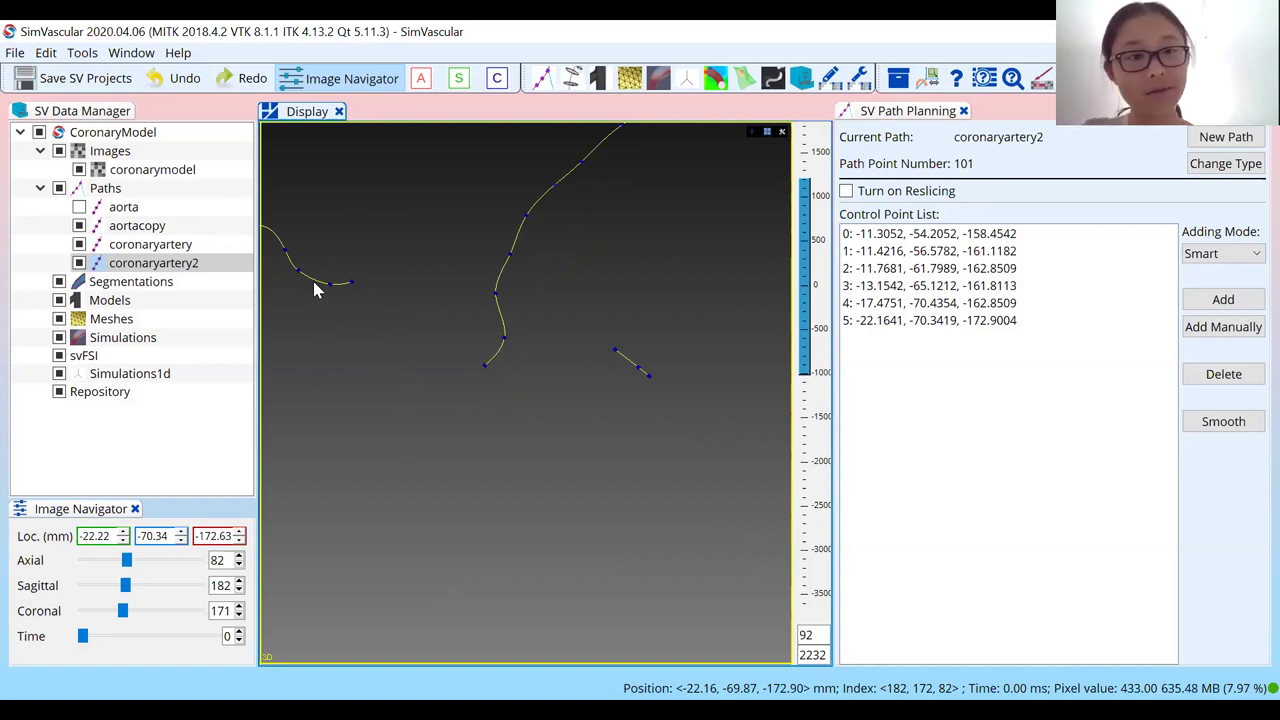
drag(451, 289, 450, 290)
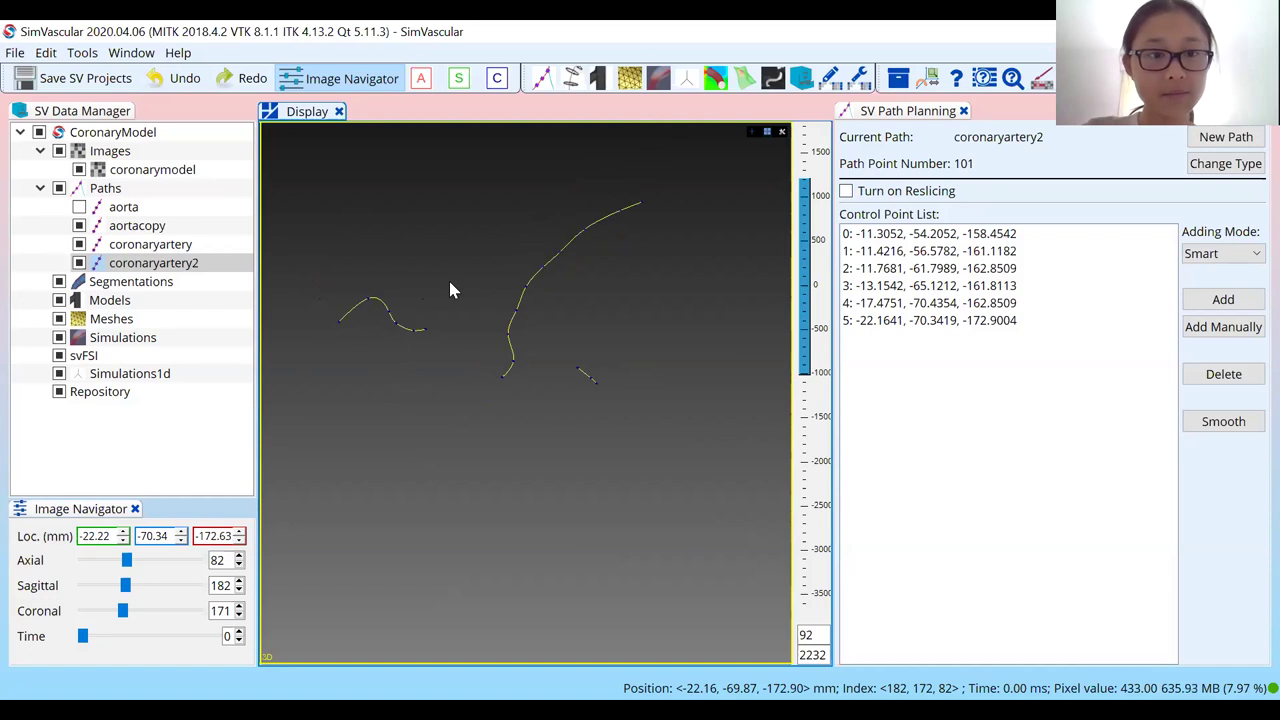
click(79, 244)
click(79, 262)
click(79, 225)
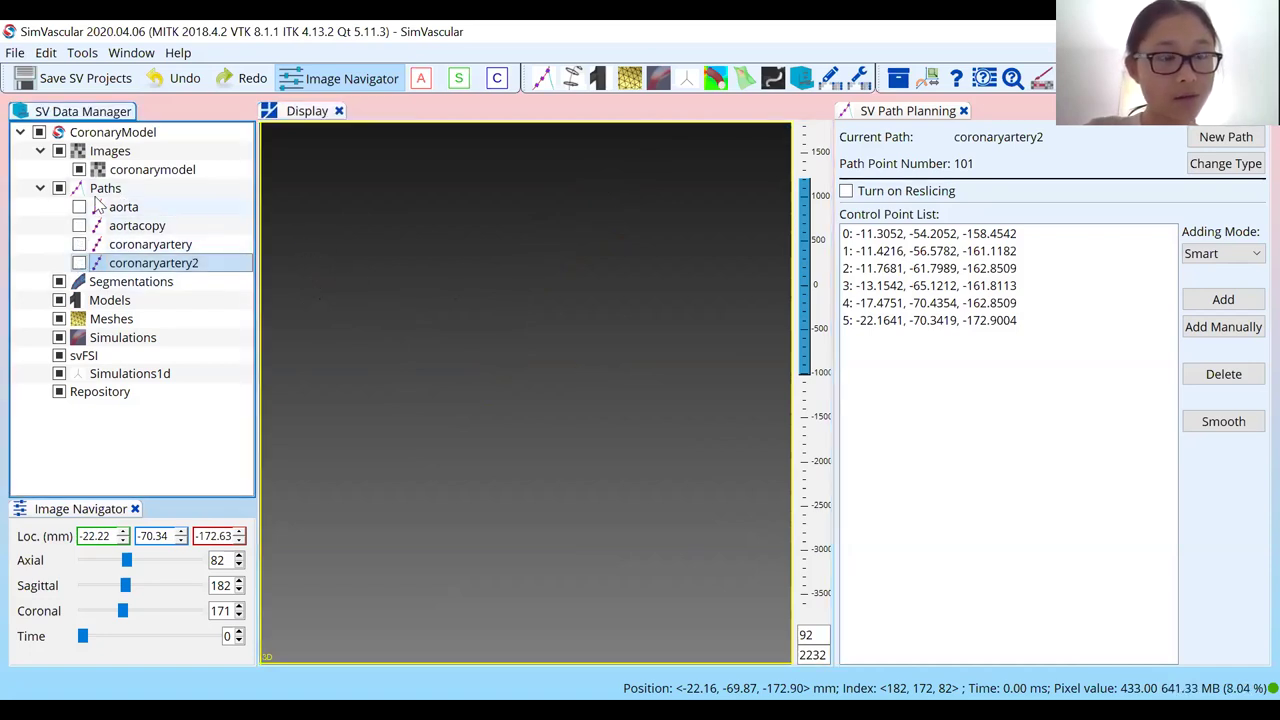
Import the SimVascular path file lca.pth into the project's Paths under the path name lca
right_click(110, 189)
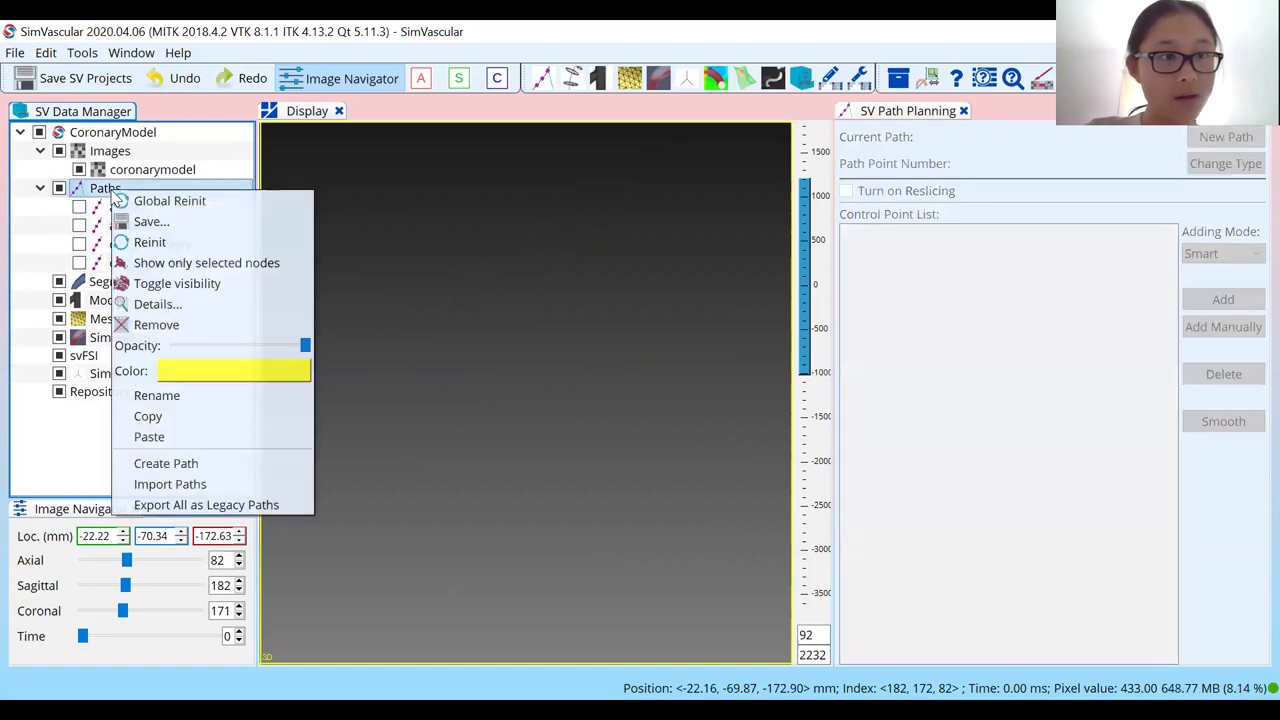
click(180, 485)
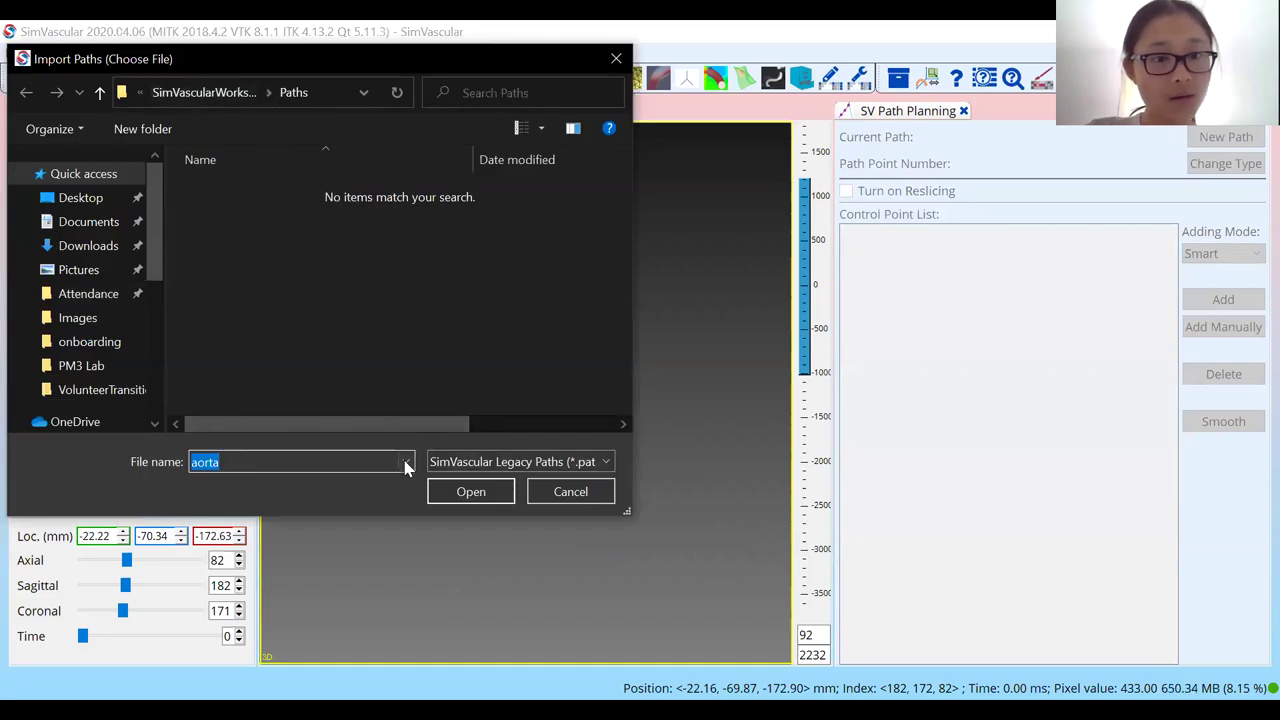
key(BackSpace)
click(484, 466)
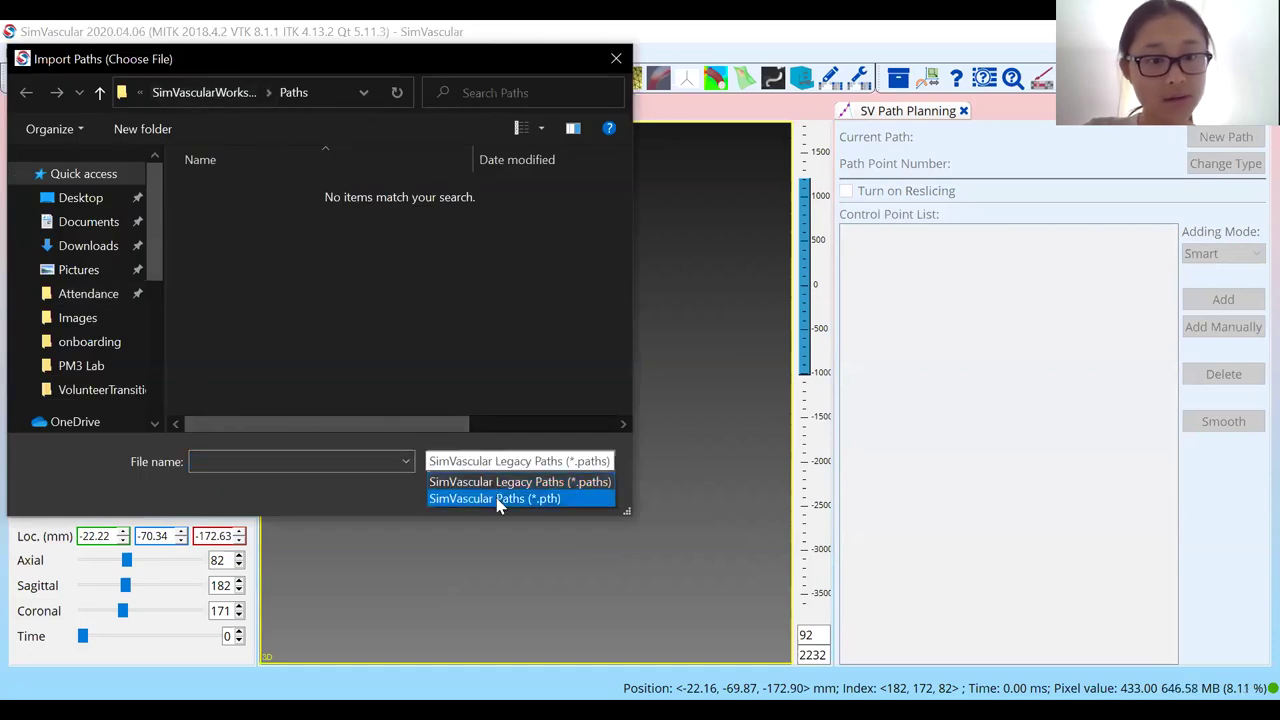
click(500, 503)
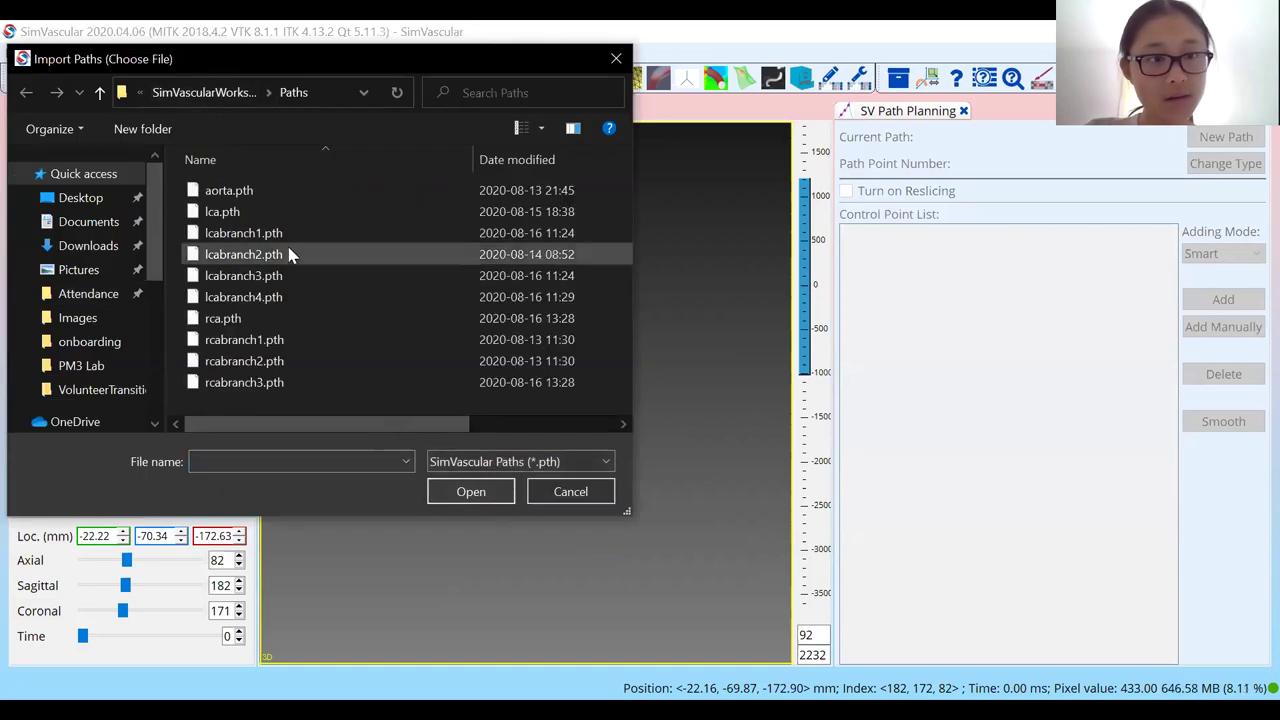
click(223, 215)
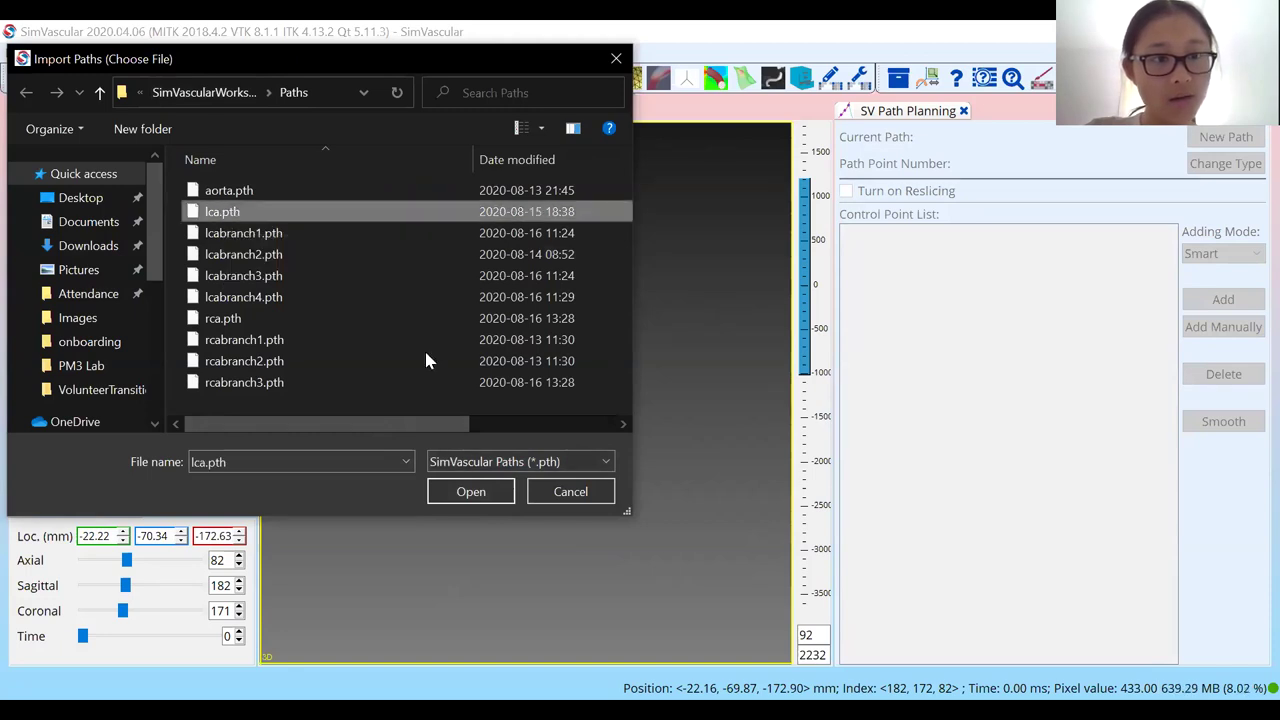
click(479, 493)
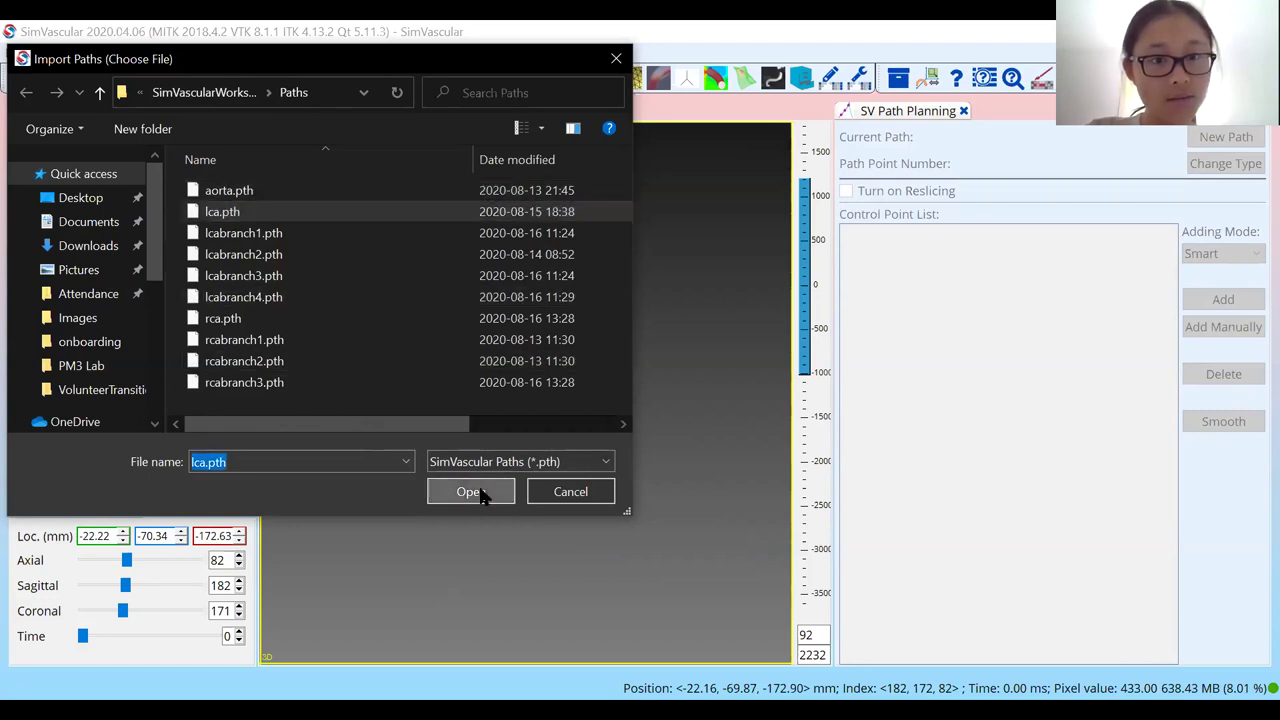
text(lca)
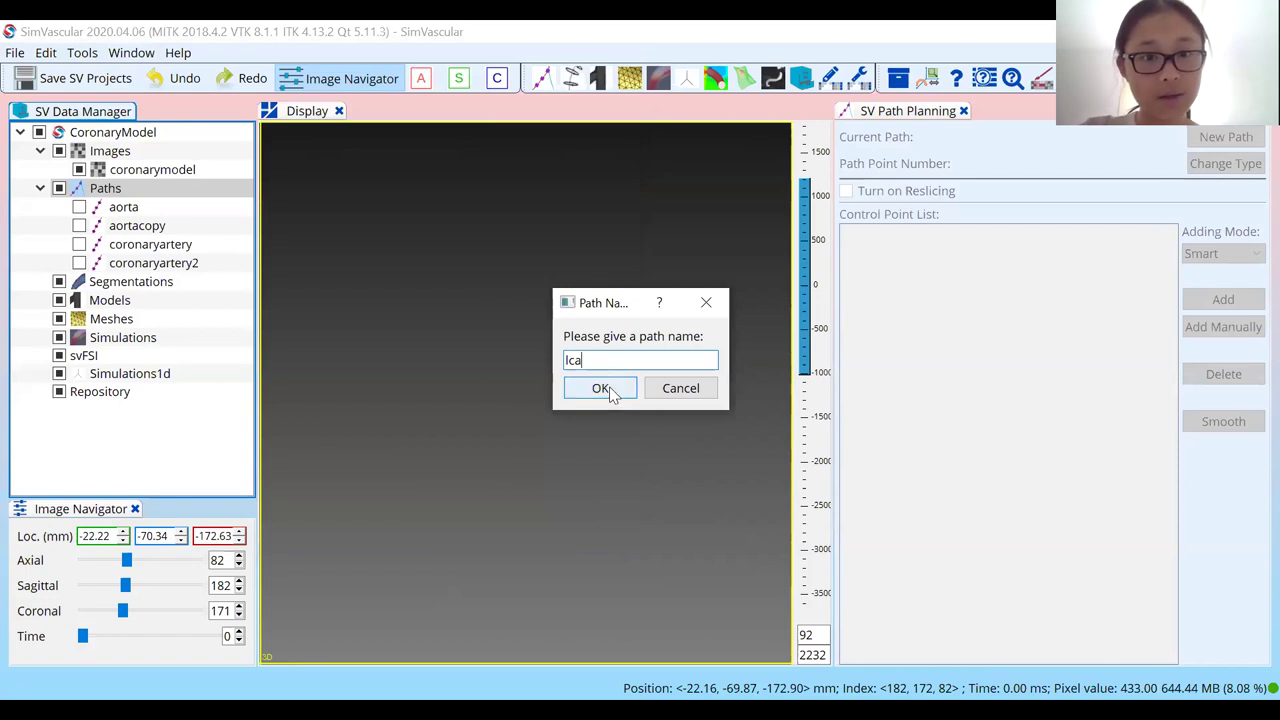
click(600, 388)
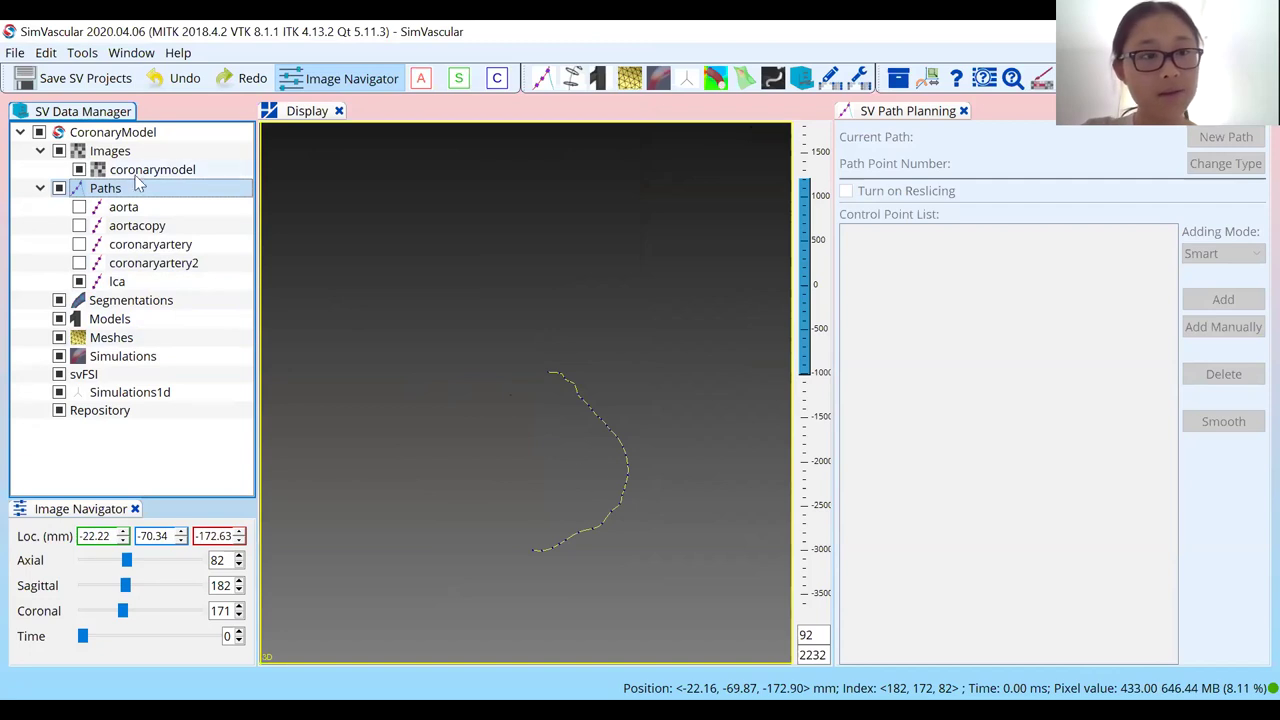
Inspect the imported lca path from several angles in the 3D view and hide it
drag(629, 374, 372, 390)
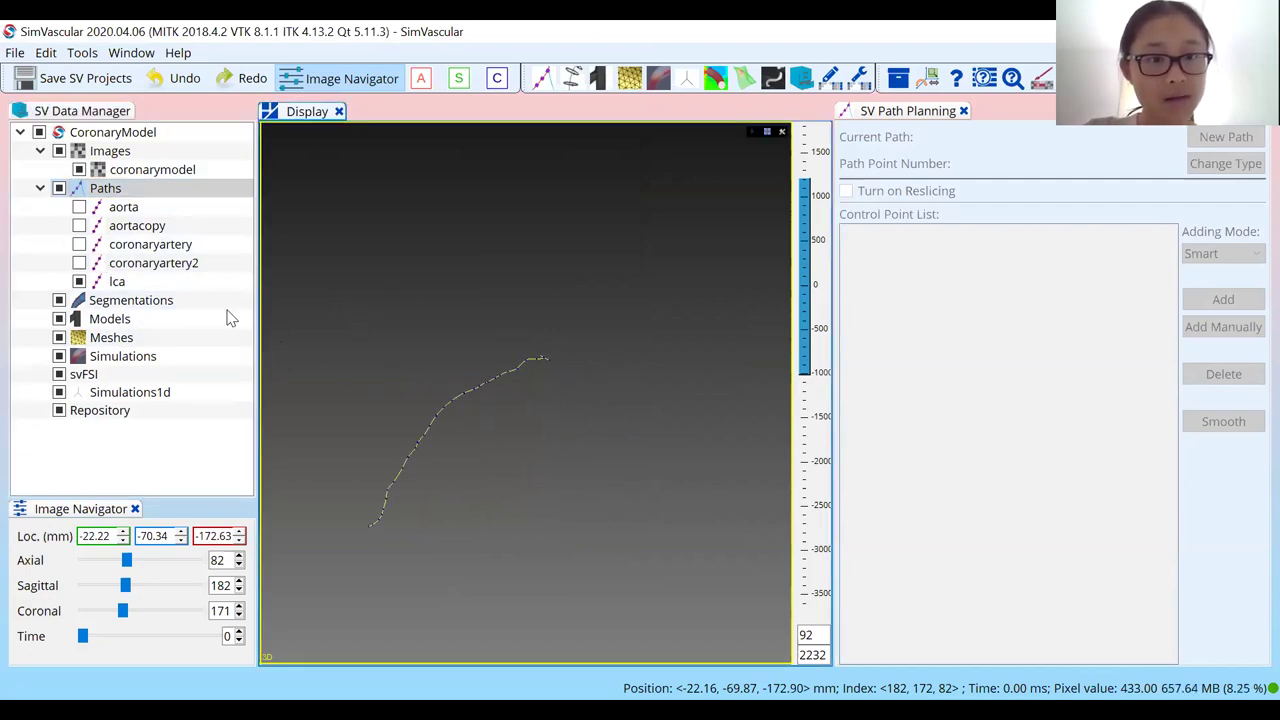
drag(623, 383, 497, 346)
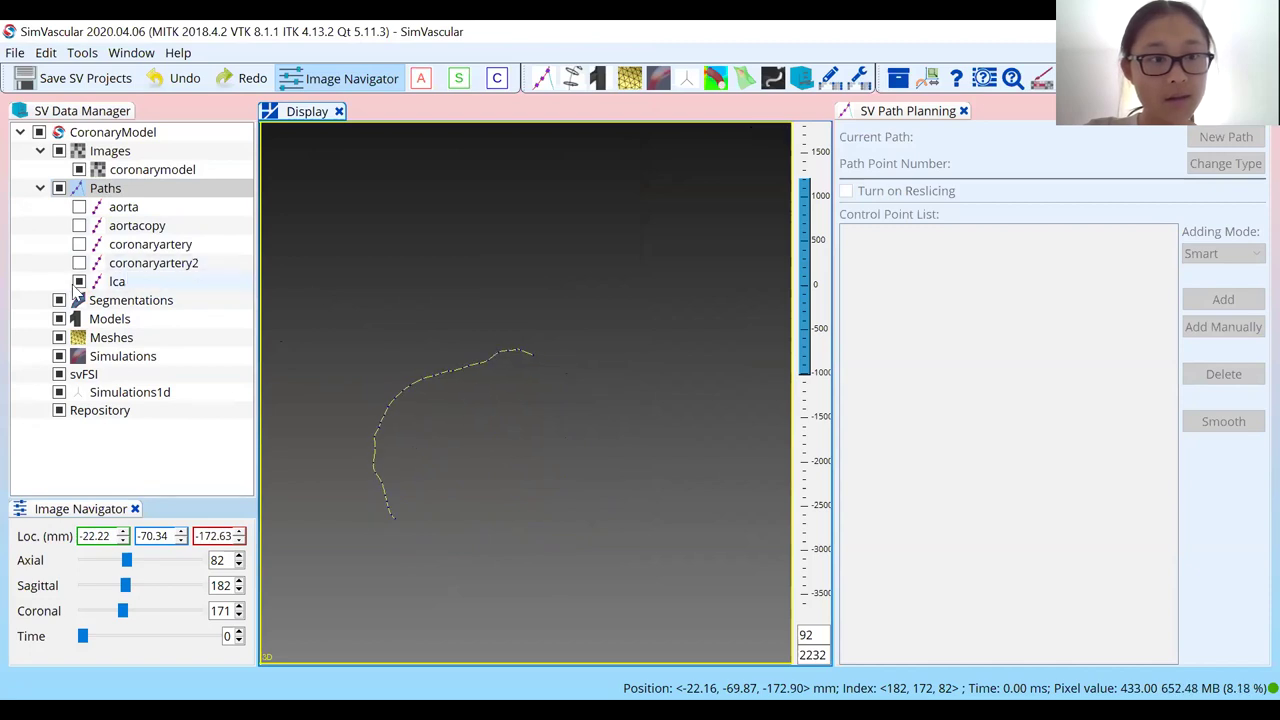
click(79, 283)
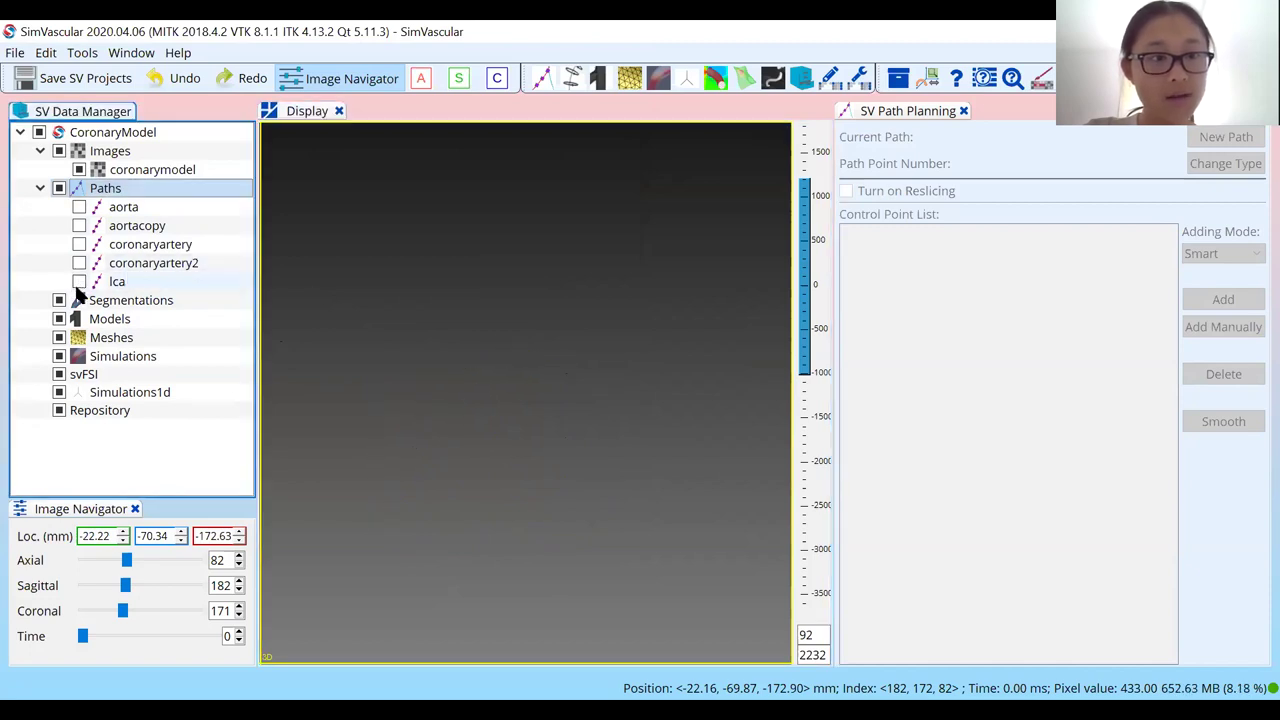